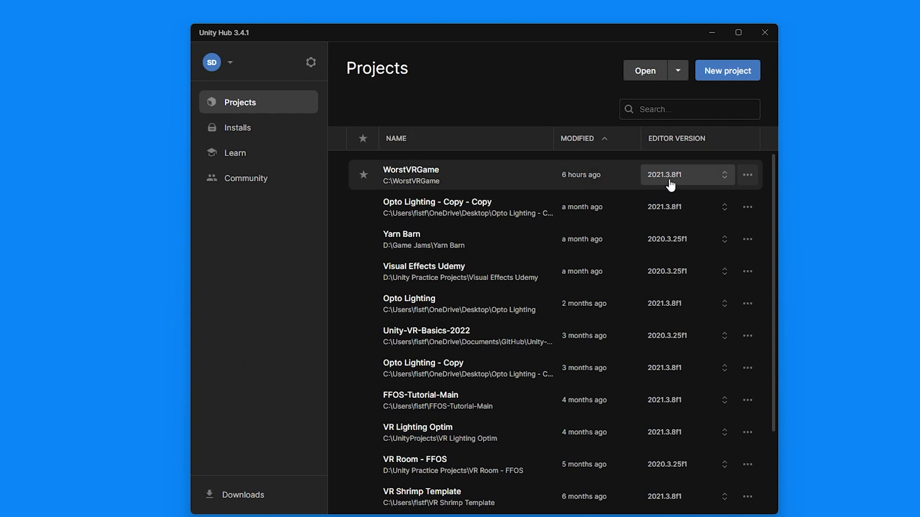
- Check which platform modules are installed for the Unity 2021.3.8f1 editor, including Android and Windows build support
{"action": "left_click", "coordinate": [253, 129]}
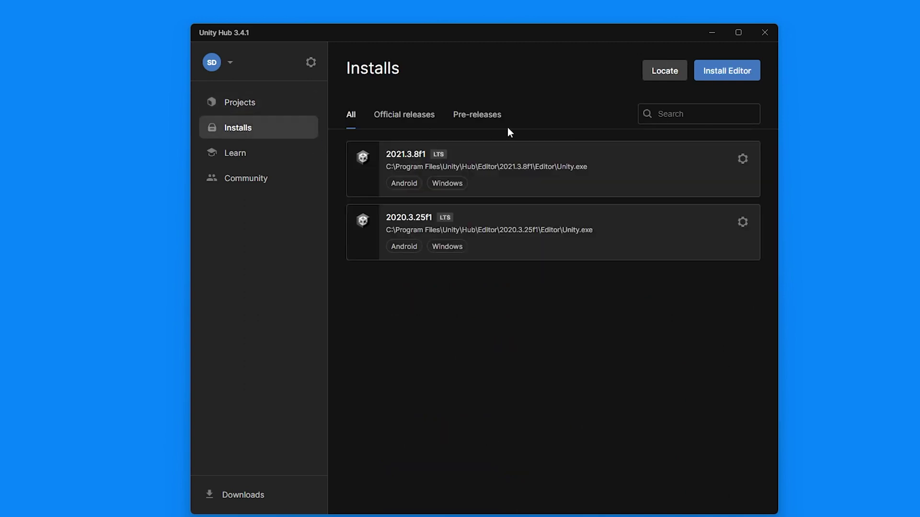
{"action": "left_click", "coordinate": [742, 158]}
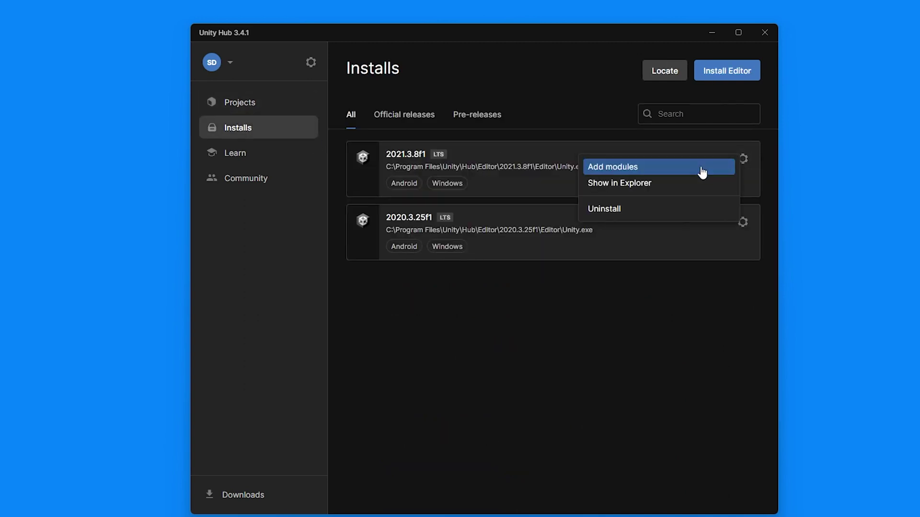
{"action": "left_click", "coordinate": [700, 167]}
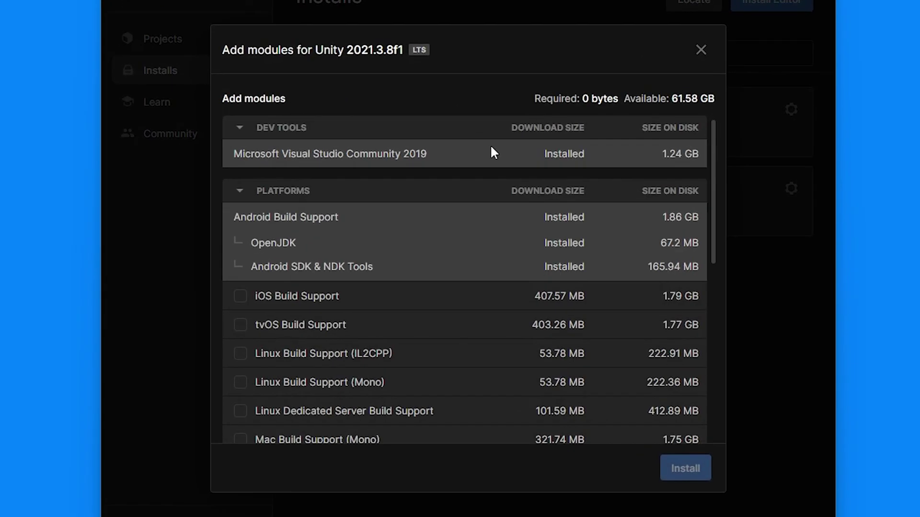
{"action": "scroll", "coordinate": [419, 159], "scroll_direction": "down", "scroll_amount": 2}
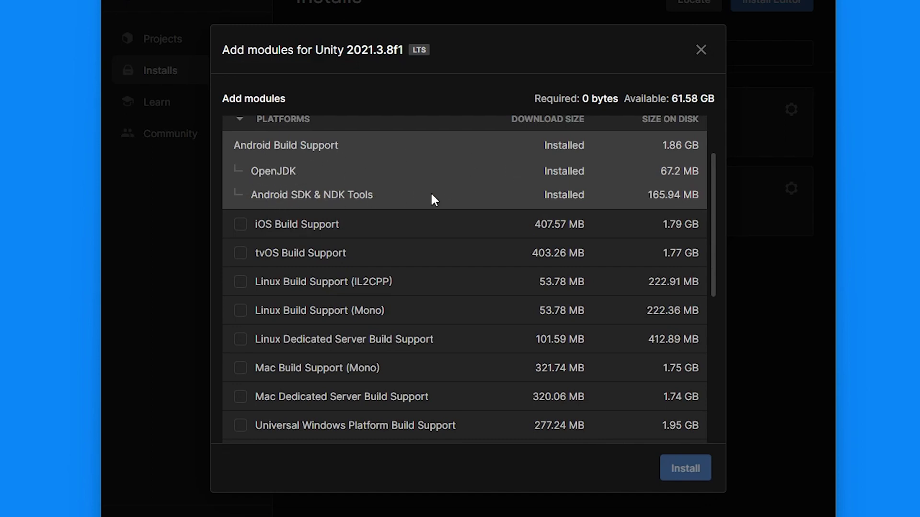
{"action": "scroll", "coordinate": [430, 192], "scroll_direction": "down", "scroll_amount": 7}
{"action": "scroll", "coordinate": [407, 207], "scroll_direction": "up", "scroll_amount": 2}
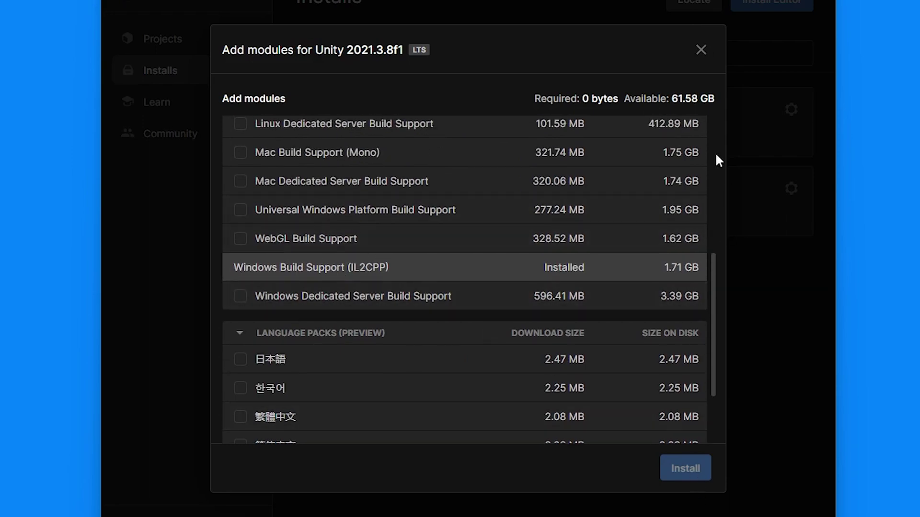
{"action": "left_click", "coordinate": [699, 52]}
- Open the WorstVRGame project and bring up its Project Settings
{"action": "left_click", "coordinate": [160, 39]}
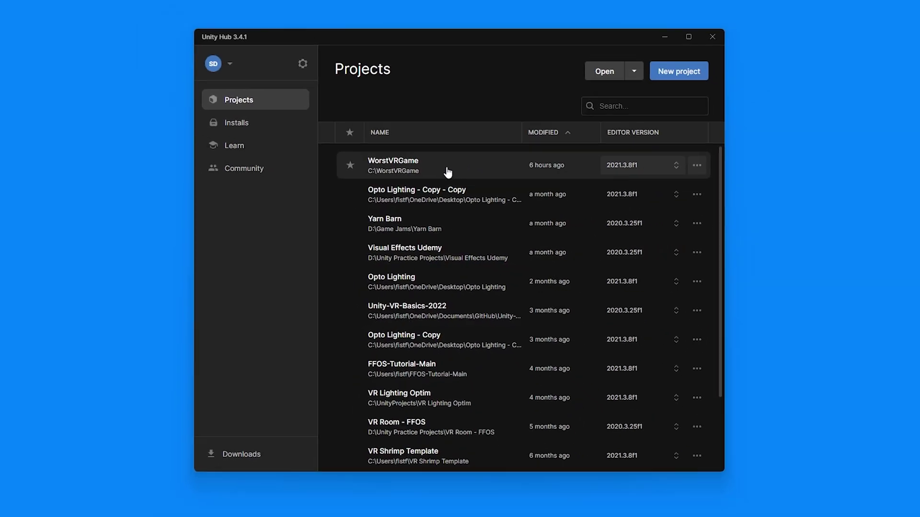
{"action": "left_click", "coordinate": [453, 140]}
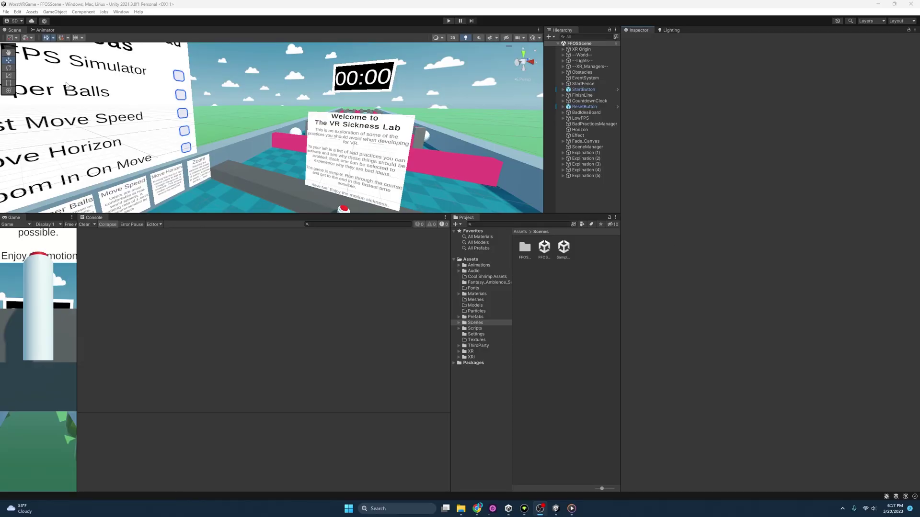
{"action": "left_click", "coordinate": [35, 13]}
{"action": "mouse_move", "coordinate": [17, 11]}
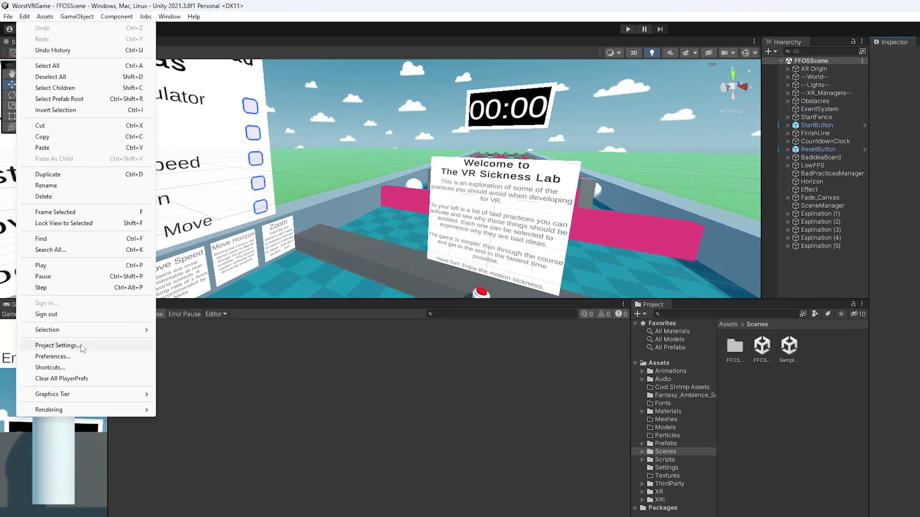
{"action": "left_click", "coordinate": [81, 347]}
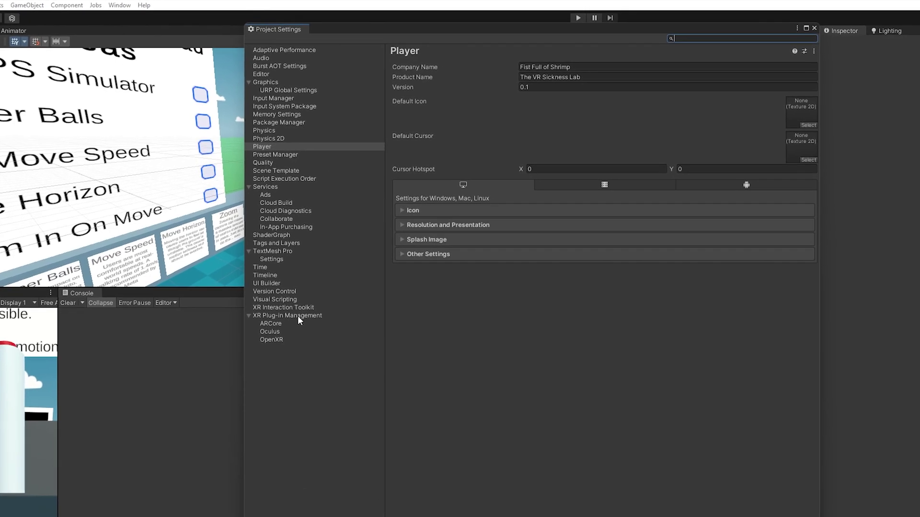
- Check the enabled XR Plug-in Management providers for both the desktop and Android platforms
{"action": "left_click", "coordinate": [337, 327]}
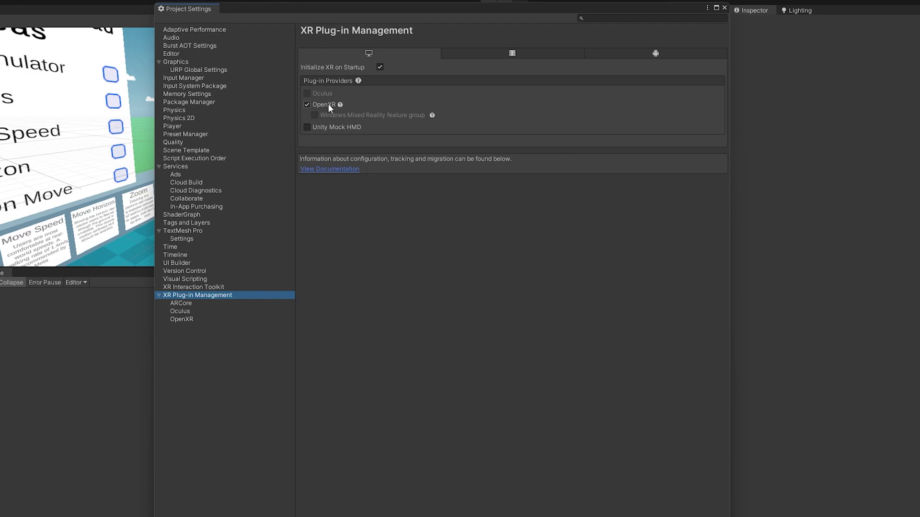
{"action": "left_click", "coordinate": [654, 53]}
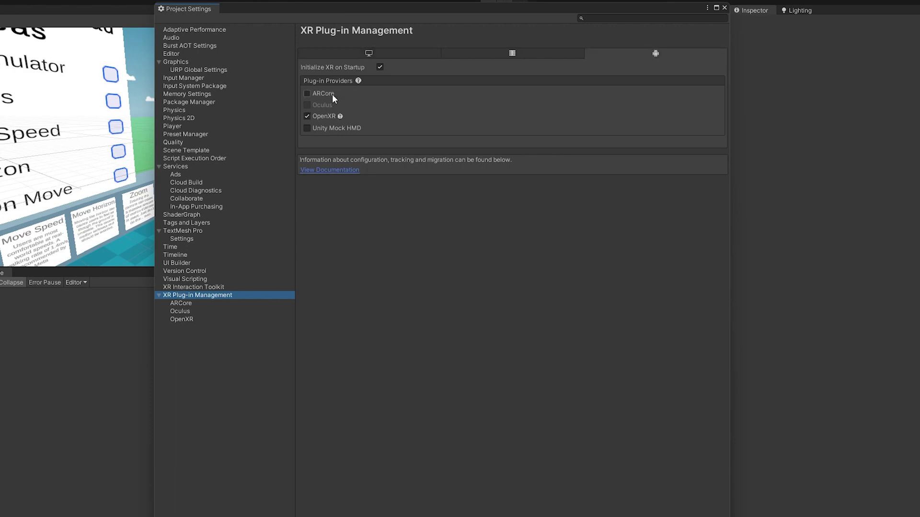
{"action": "left_click", "coordinate": [378, 54]}
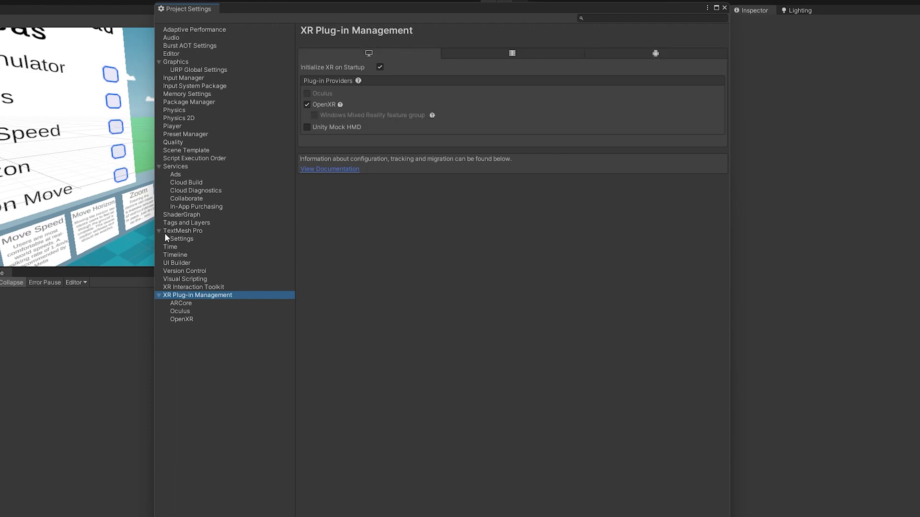
- Review the OpenXR interaction profiles for desktop and Android, including the additional controller profiles available on desktop
{"action": "left_click", "coordinate": [194, 319]}
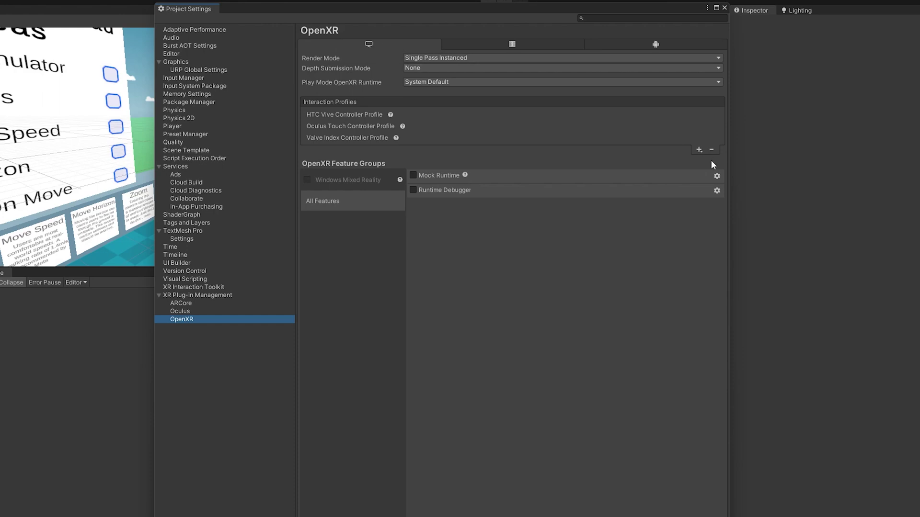
{"action": "left_click", "coordinate": [699, 149]}
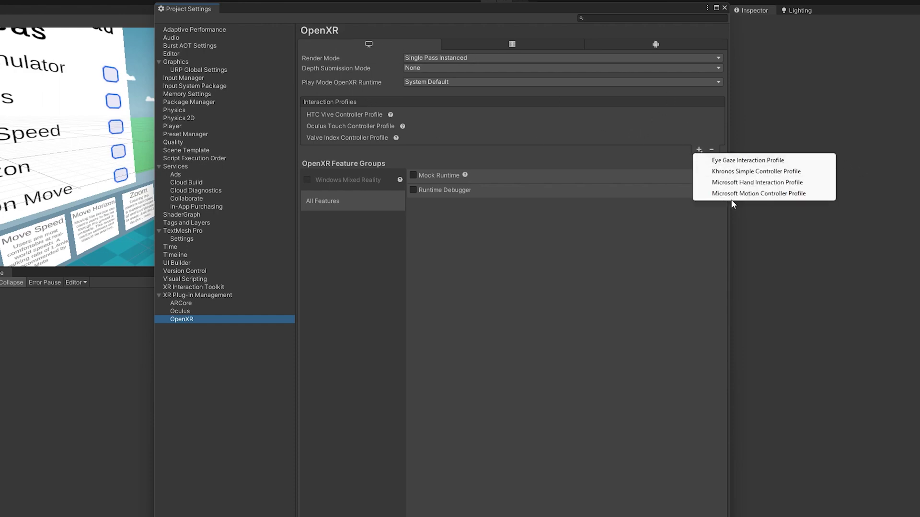
{"action": "left_click", "coordinate": [657, 151]}
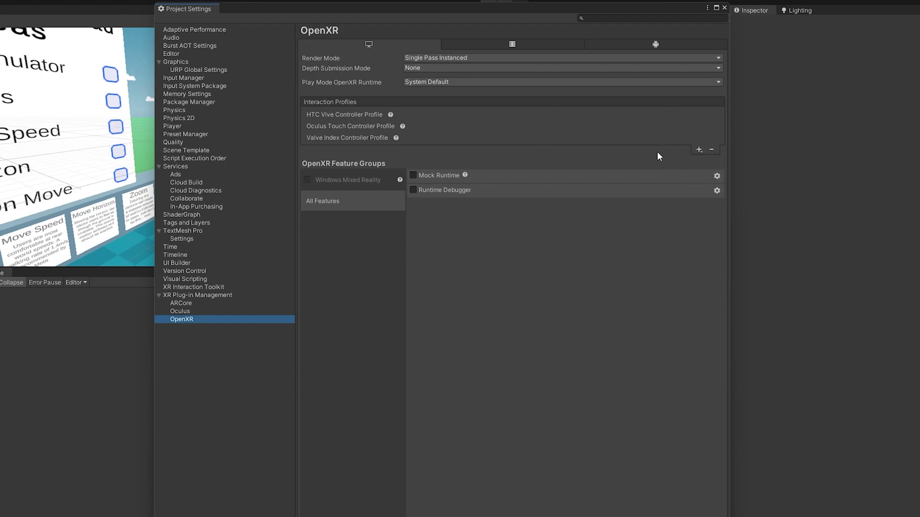
{"action": "left_click", "coordinate": [655, 45]}
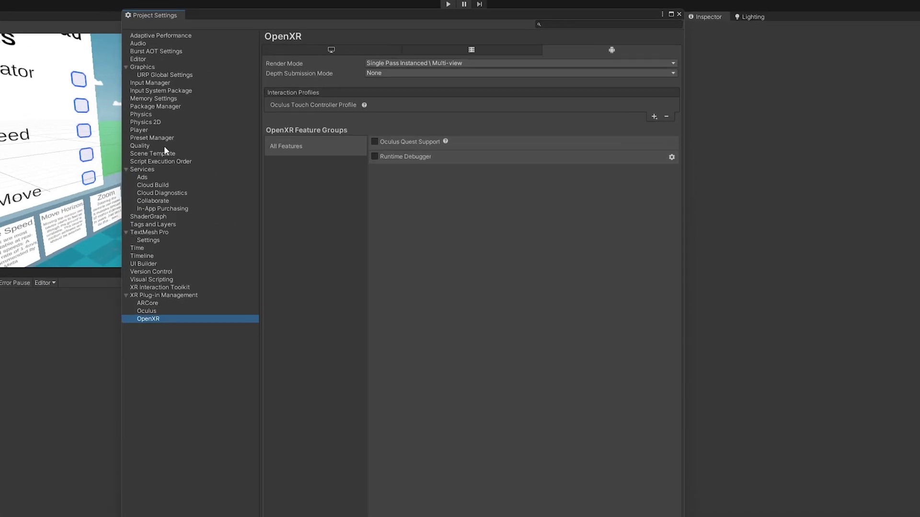
- Browse the textures available for the default icon in the Player settings, keeping None selected
{"action": "left_click", "coordinate": [140, 130]}
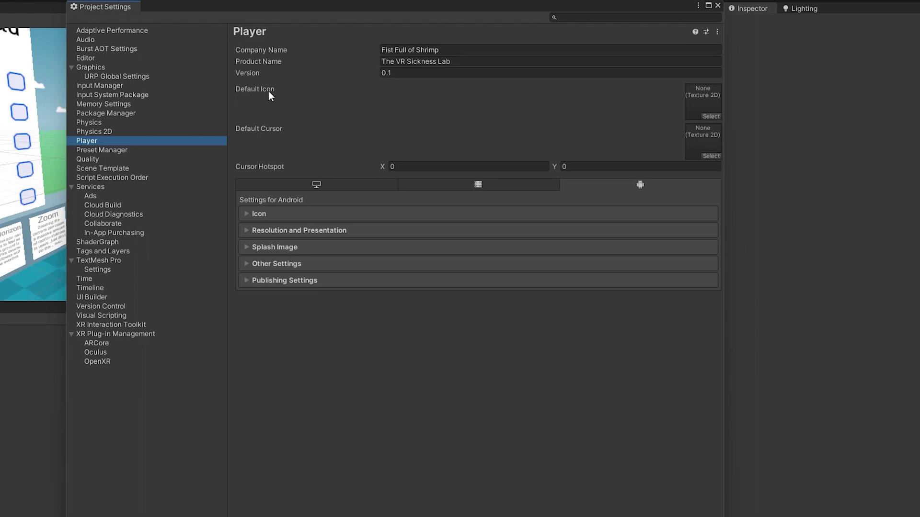
{"action": "left_click", "coordinate": [711, 116]}
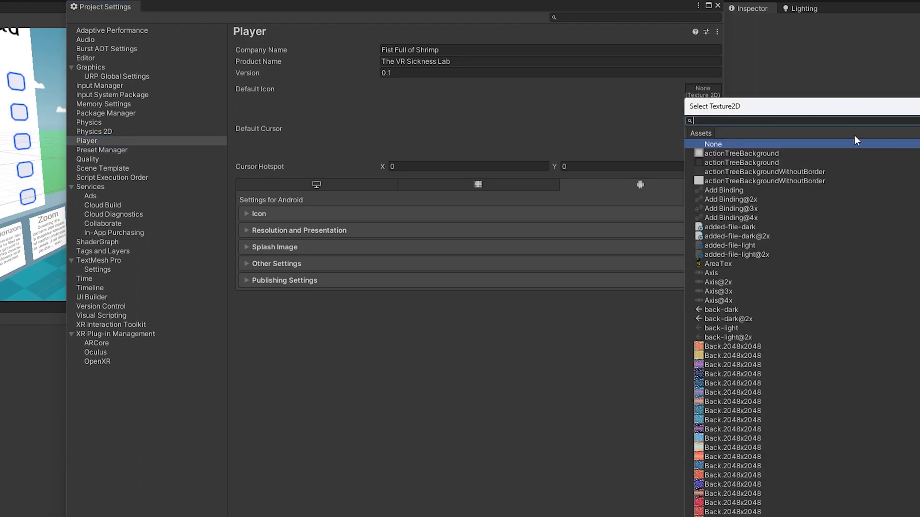
{"action": "left_click", "coordinate": [741, 181]}
{"action": "left_click", "coordinate": [723, 143]}
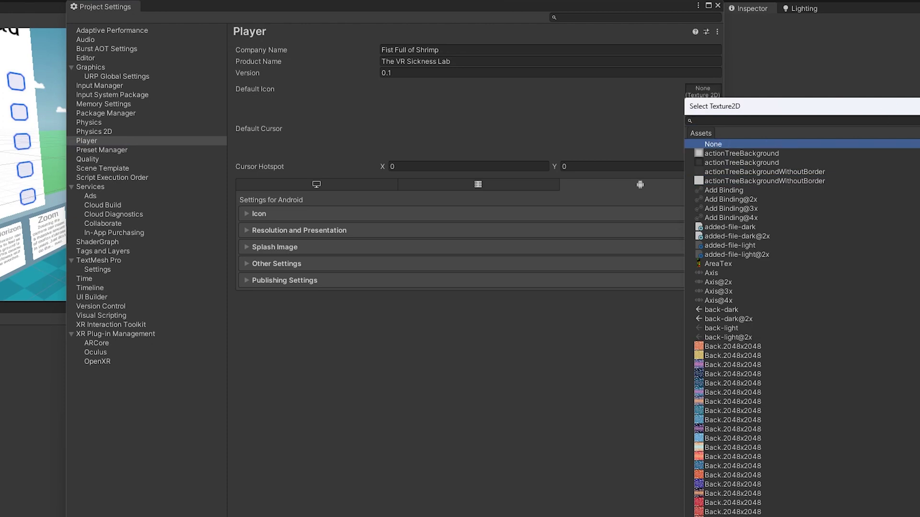
{"action": "key", "text": "Return"}
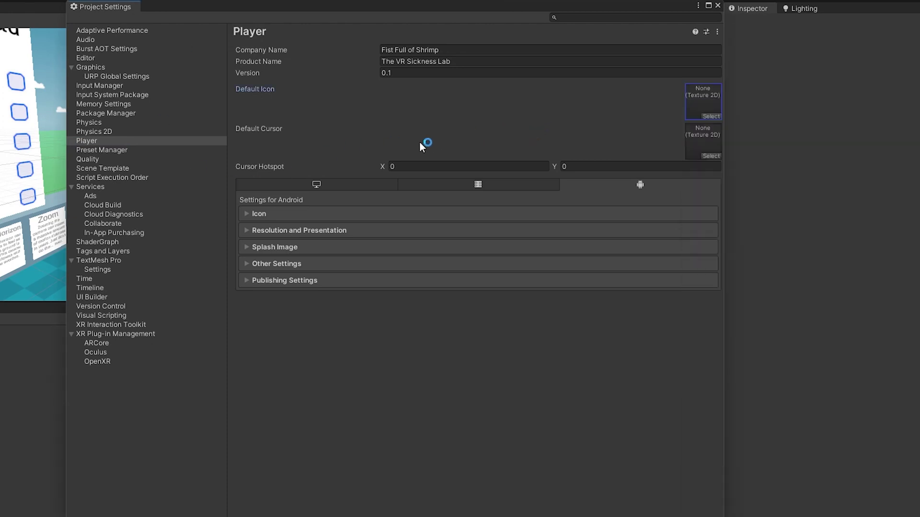
- Compare the desktop and Android Player settings and examine the desktop icon override options
{"action": "left_click", "coordinate": [329, 187]}
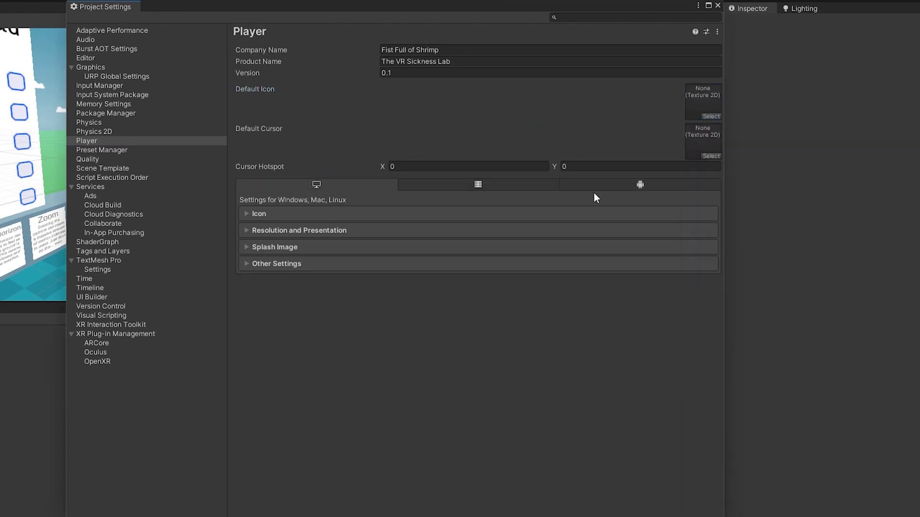
{"action": "left_click", "coordinate": [611, 184]}
{"action": "left_click", "coordinate": [341, 187]}
{"action": "left_click", "coordinate": [246, 214]}
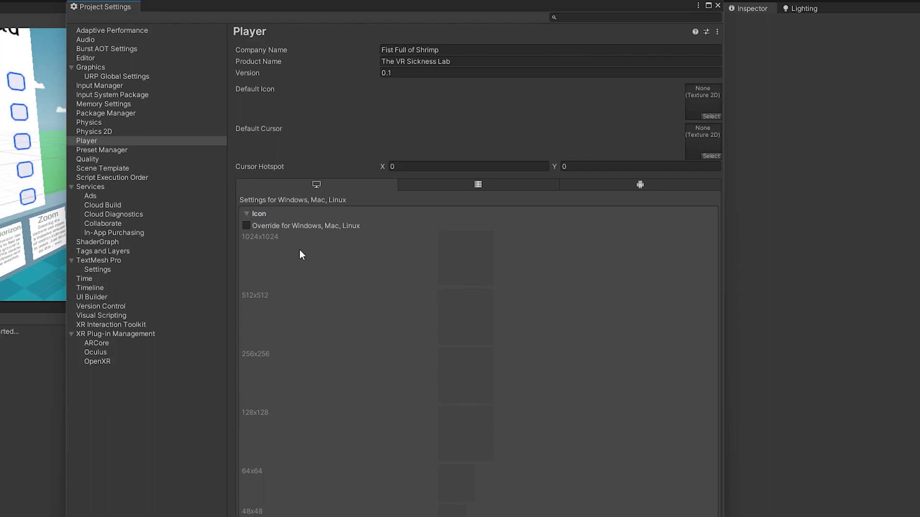
{"action": "left_click", "coordinate": [250, 214]}
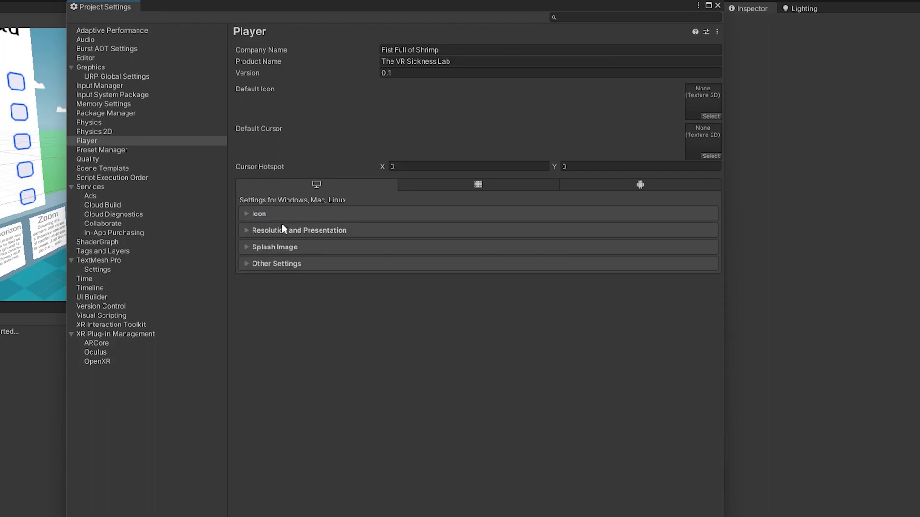
- Examine the desktop Resolution and Presentation options and the Splash Image options, including the Virtual Reality Splash Image
{"action": "left_click", "coordinate": [283, 229]}
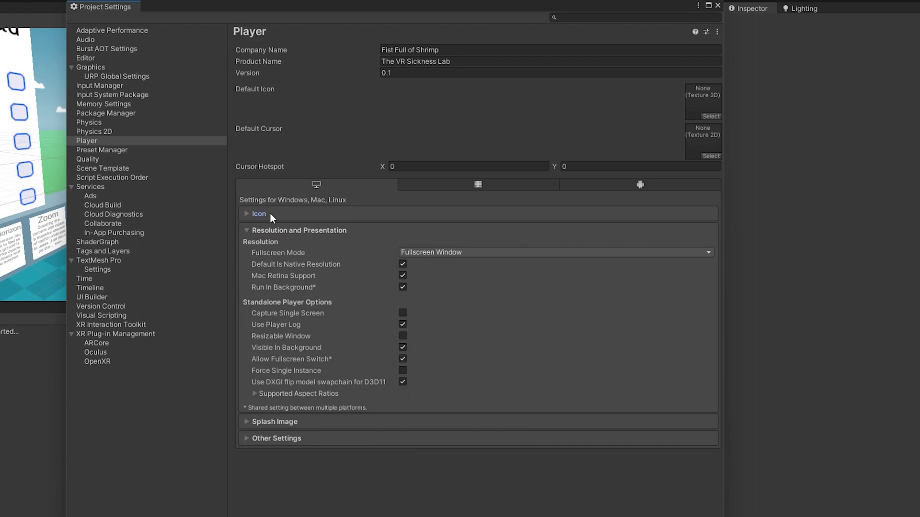
{"action": "left_click", "coordinate": [272, 230]}
{"action": "left_click", "coordinate": [281, 247]}
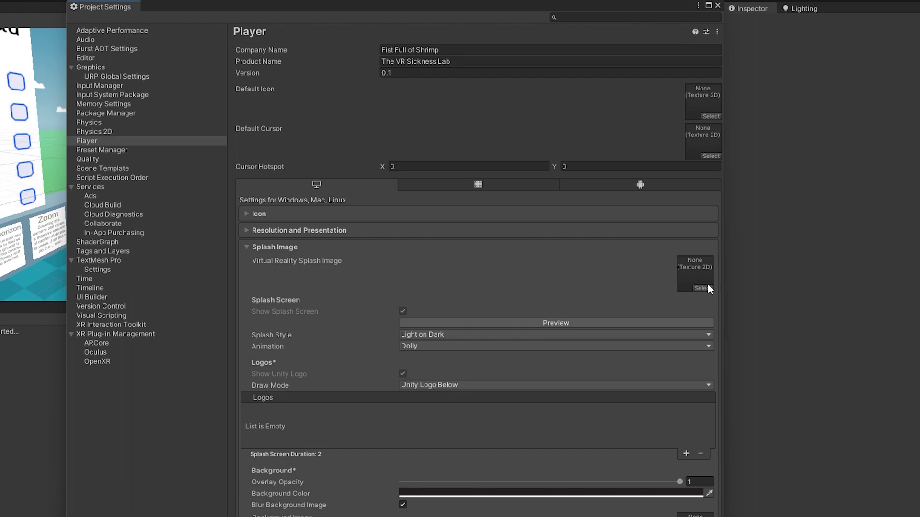
{"action": "left_click", "coordinate": [707, 286]}
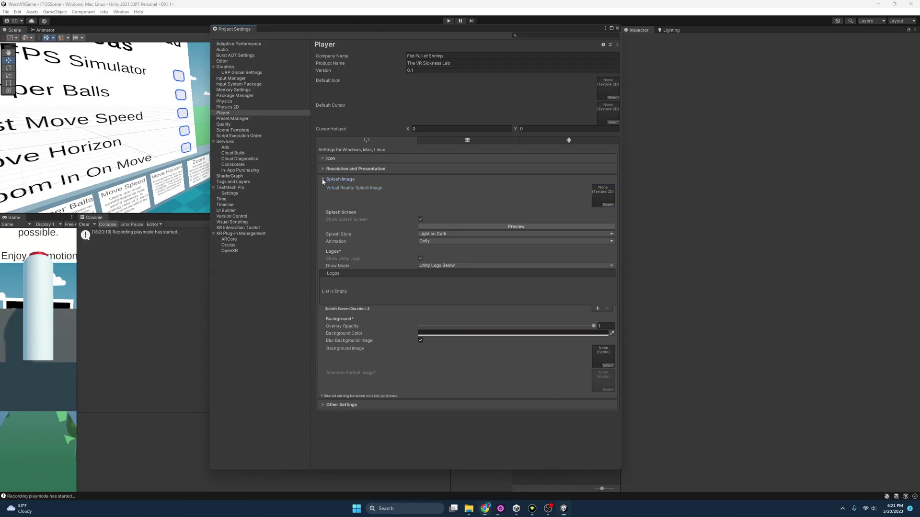
{"action": "left_click", "coordinate": [323, 180]}
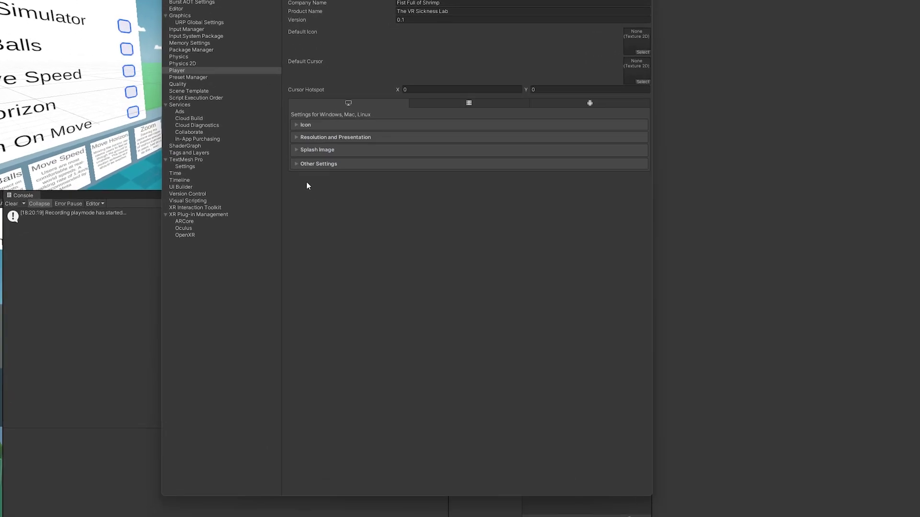
- Look through the desktop Other Settings, covering rendering, Vulkan and scripting configuration
{"action": "left_click", "coordinate": [329, 190]}
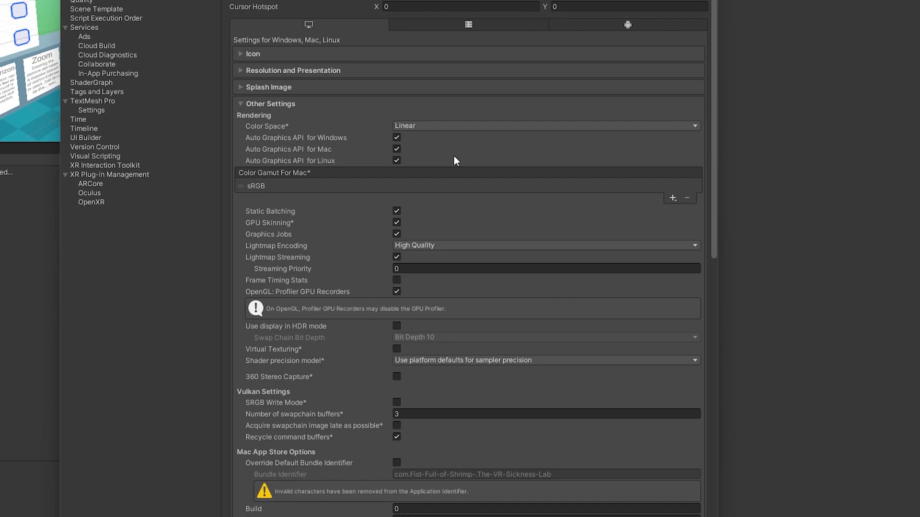
{"action": "scroll", "coordinate": [454, 156], "scroll_direction": "down", "scroll_amount": 5}
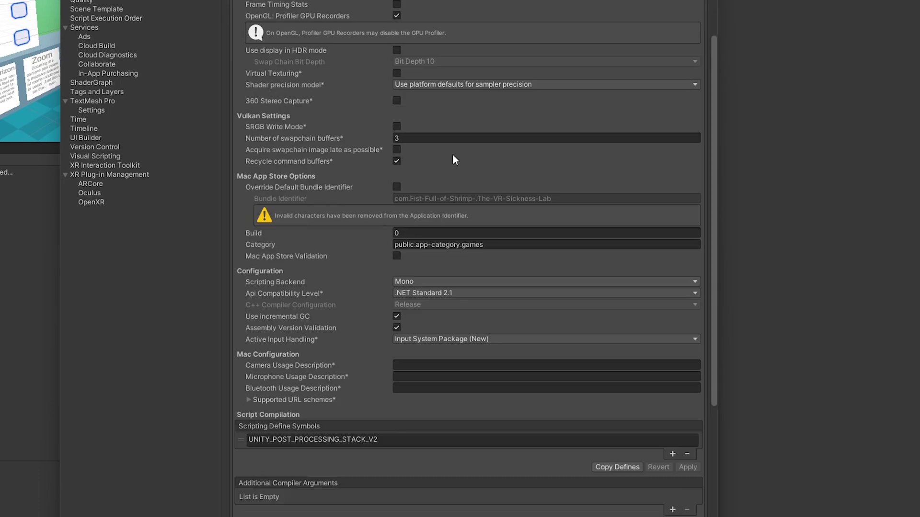
{"action": "scroll", "coordinate": [454, 159], "scroll_direction": "up", "scroll_amount": 5}
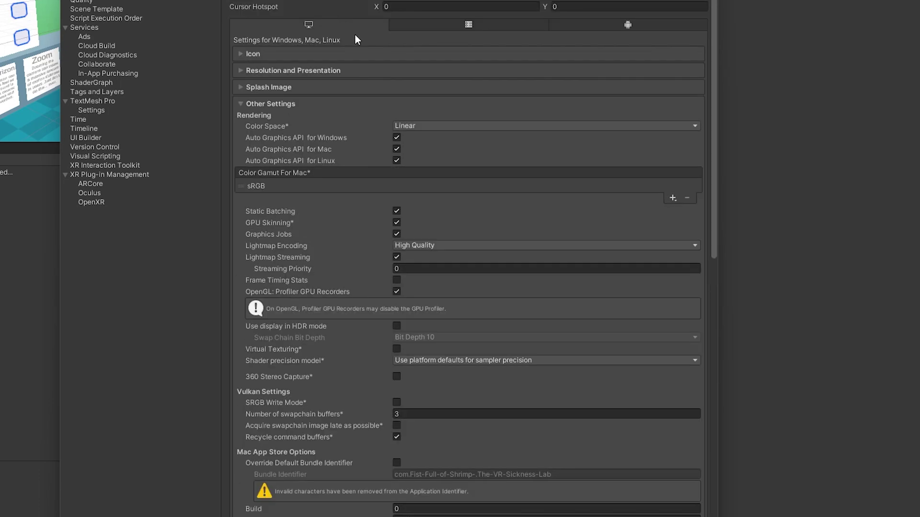
- Review the Android Other Settings, covering rendering, identification, API levels, scripting backend and target architectures
{"action": "left_click", "coordinate": [619, 27]}
{"action": "scroll", "coordinate": [332, 224], "scroll_direction": "down", "scroll_amount": 3}
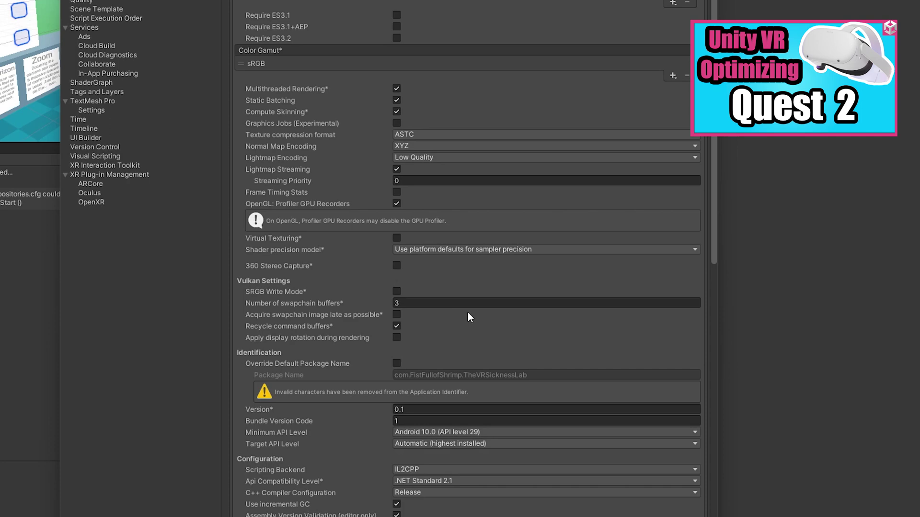
{"action": "scroll", "coordinate": [468, 312], "scroll_direction": "down", "scroll_amount": 6}
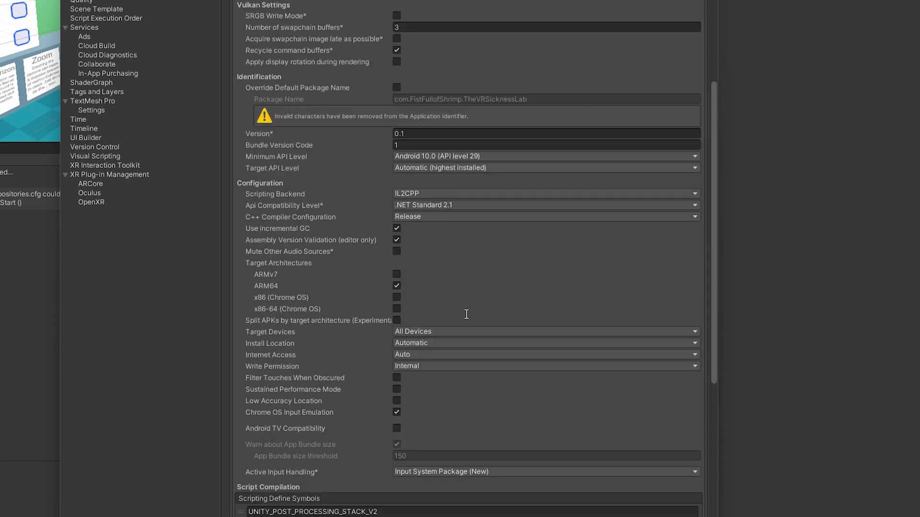
{"action": "scroll", "coordinate": [424, 206], "scroll_direction": "down", "scroll_amount": 6}
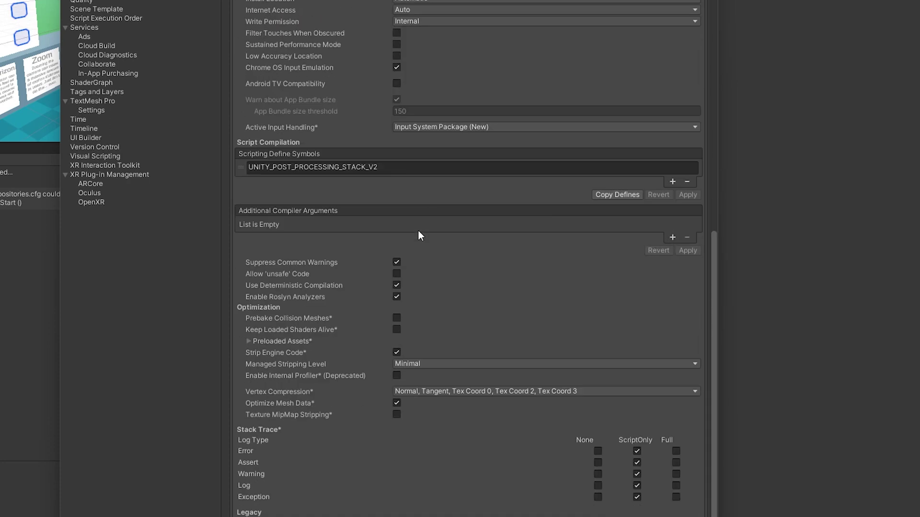
{"action": "scroll", "coordinate": [440, 254], "scroll_direction": "up", "scroll_amount": 6}
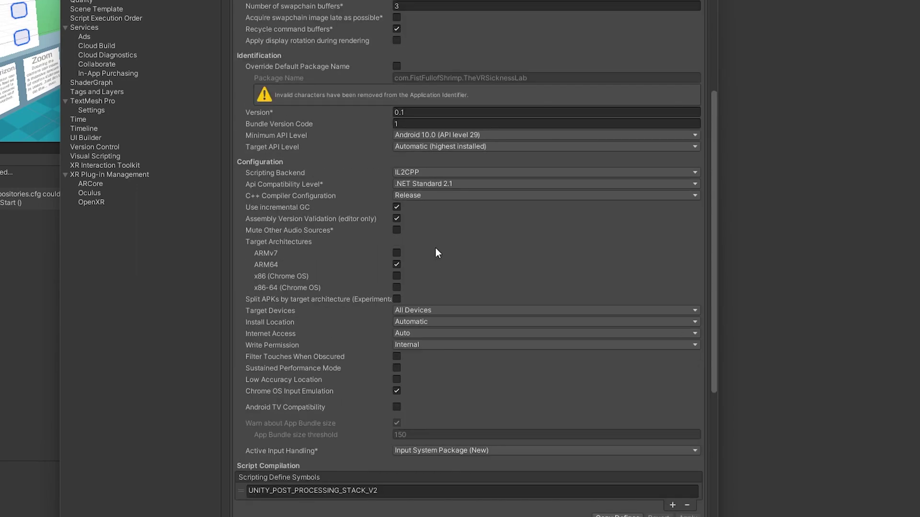
{"action": "scroll", "coordinate": [436, 248], "scroll_direction": "up", "scroll_amount": 3}
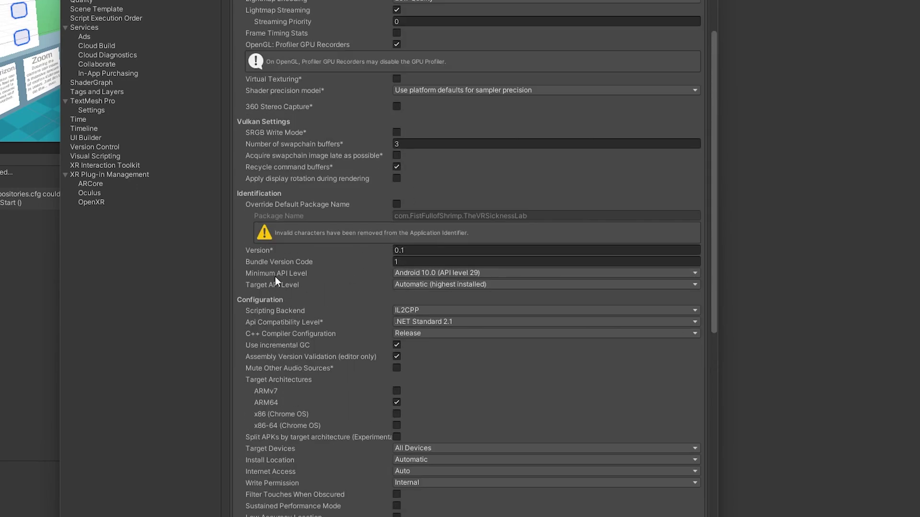
- Choose Android 10.0 (API level 29) as the Android minimum API level, and close the Project Settings
{"action": "left_click", "coordinate": [422, 273]}
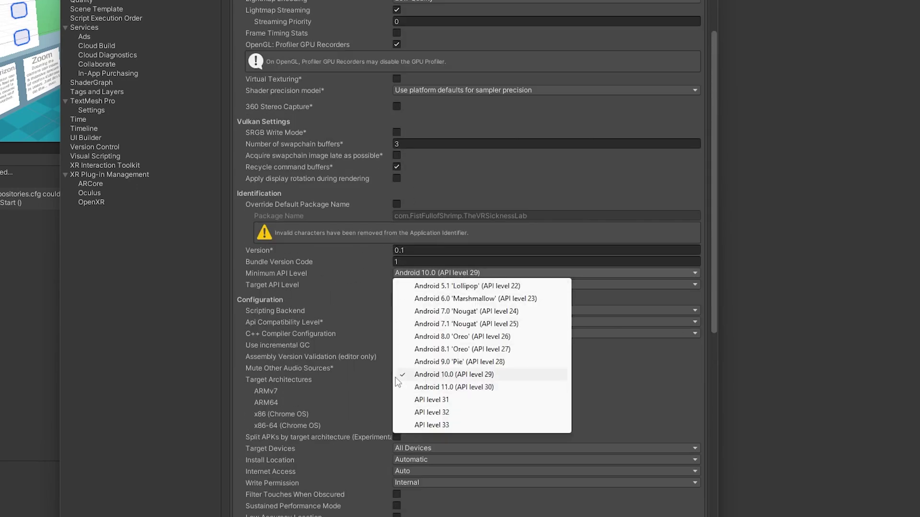
{"action": "left_click", "coordinate": [436, 376]}
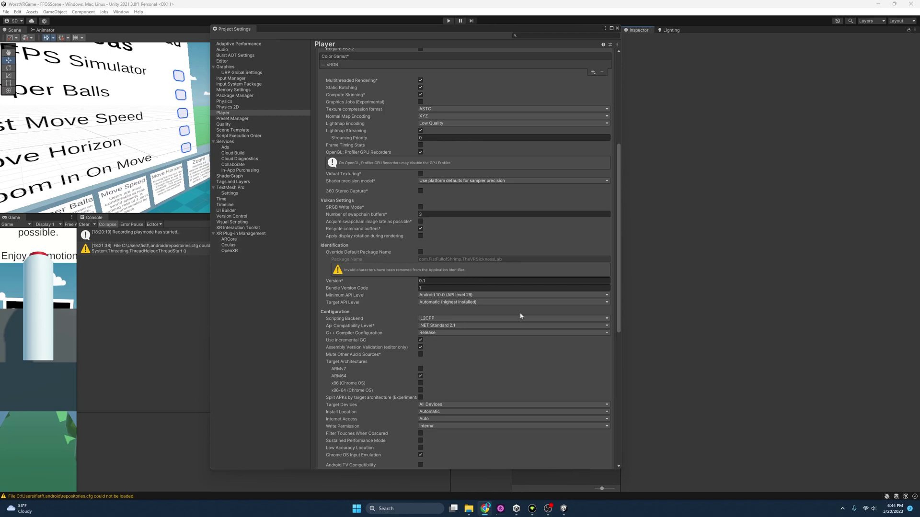
{"action": "scroll", "coordinate": [496, 349], "scroll_direction": "up", "scroll_amount": 5}
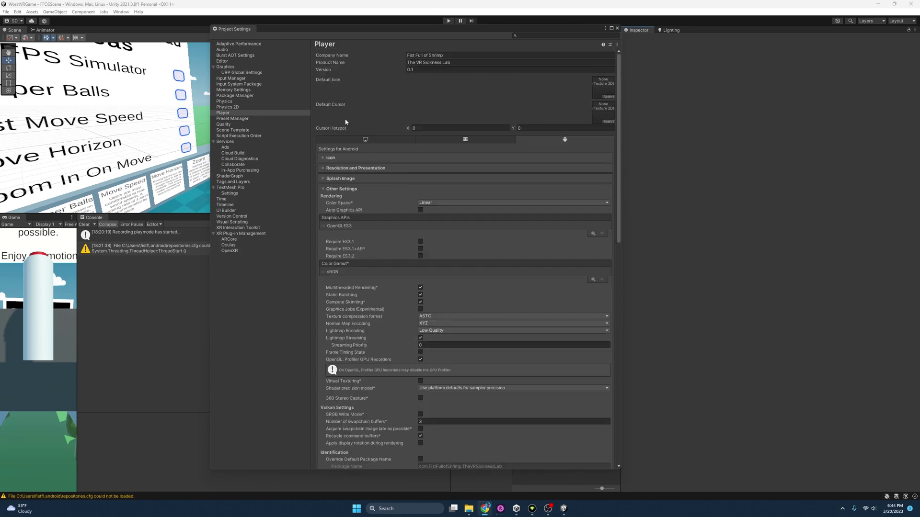
{"action": "left_click", "coordinate": [323, 189]}
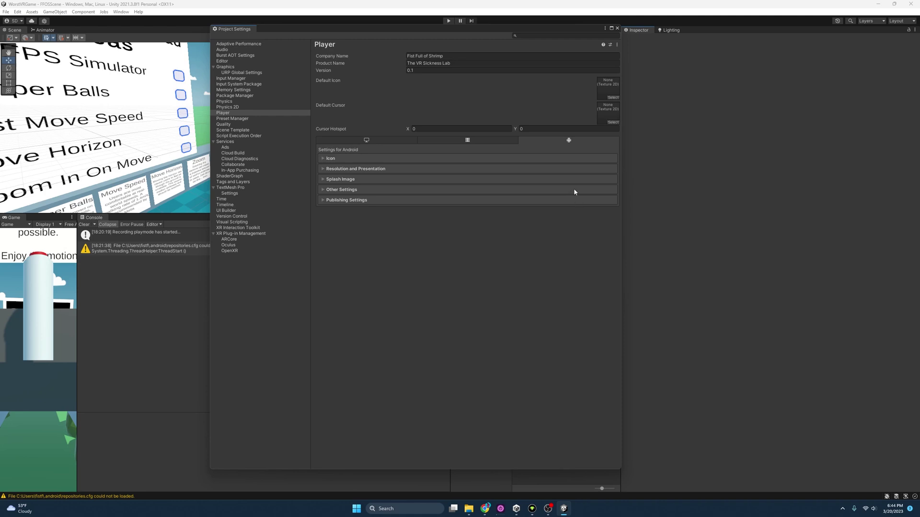
{"action": "left_click", "coordinate": [618, 28]}
- In the Build Settings, remove SampleScene from the scenes in build and add it back from the Scenes folder below FFOSScene
{"action": "left_click", "coordinate": [6, 12]}
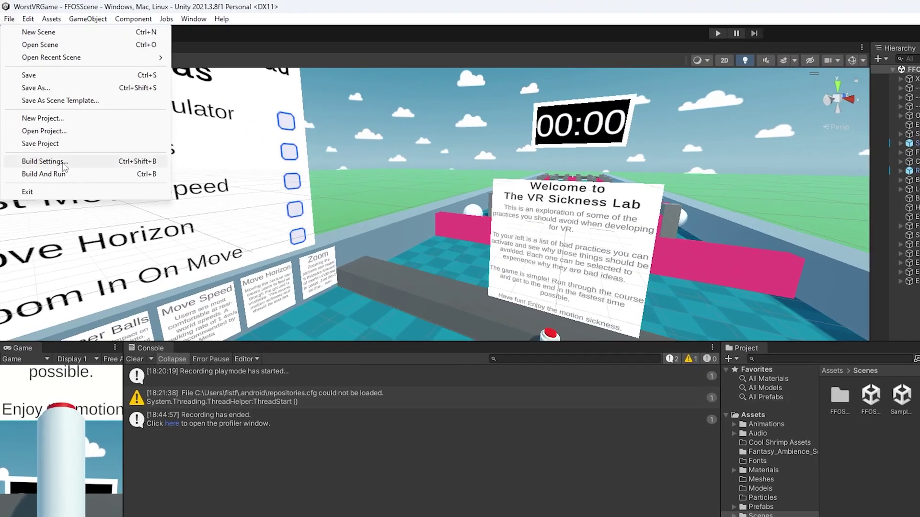
{"action": "left_click", "coordinate": [37, 133]}
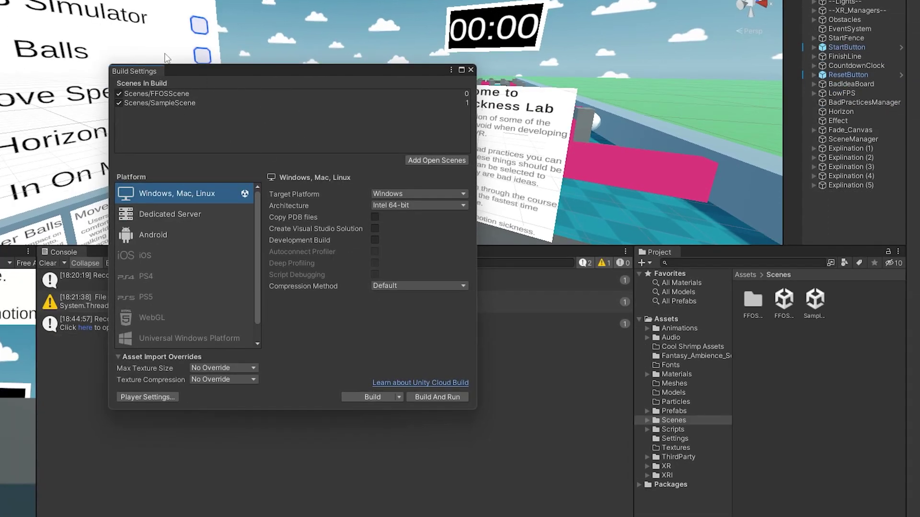
{"action": "left_click_drag", "start_coordinate": [163, 104], "coordinate": [819, 374]}
{"action": "left_click", "coordinate": [220, 105]}
{"action": "key", "text": "Delete"}
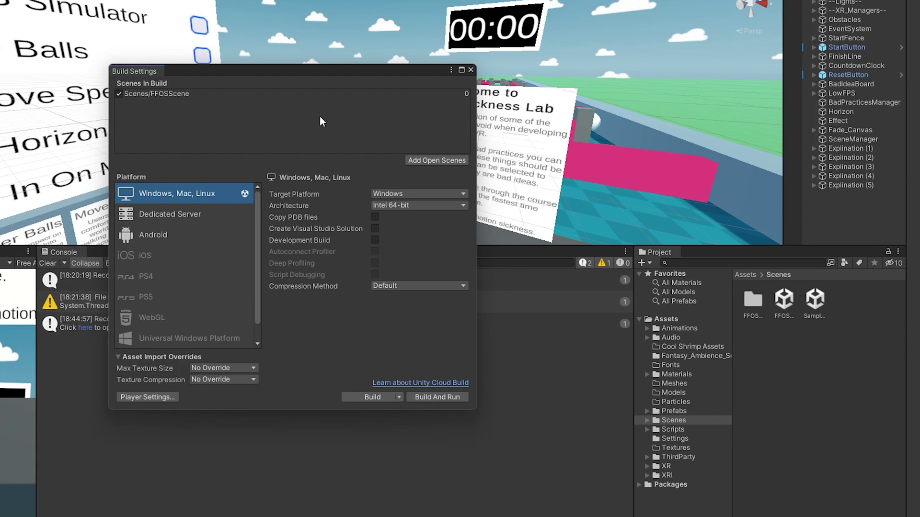
{"action": "left_click_drag", "start_coordinate": [822, 305], "coordinate": [223, 114]}
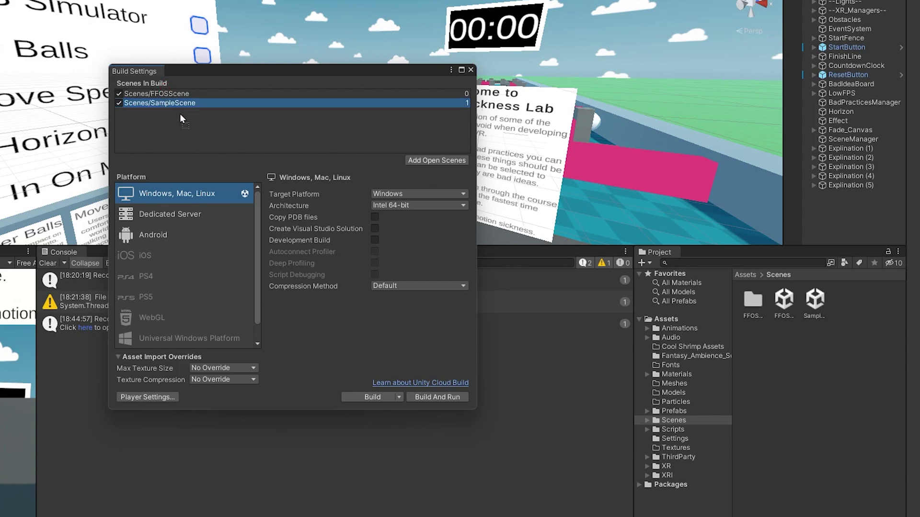
{"action": "mouse_move", "coordinate": [191, 93]}
{"action": "left_mouse_down"}
{"action": "mouse_move", "coordinate": [193, 115]}
{"action": "mouse_move", "coordinate": [184, 94]}
{"action": "left_mouse_up"}
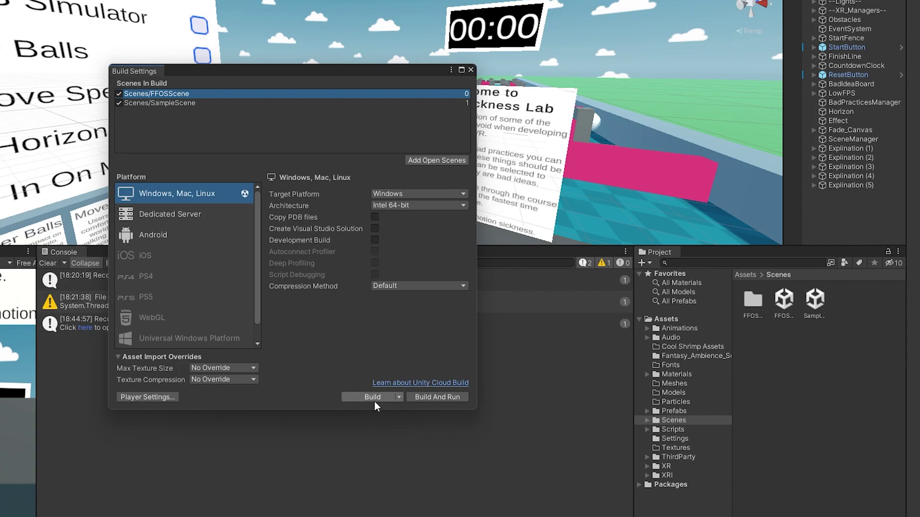
- Start the Windows build and create a folder named Build inside the WorstVRGame project folder
{"action": "left_click", "coordinate": [354, 397]}
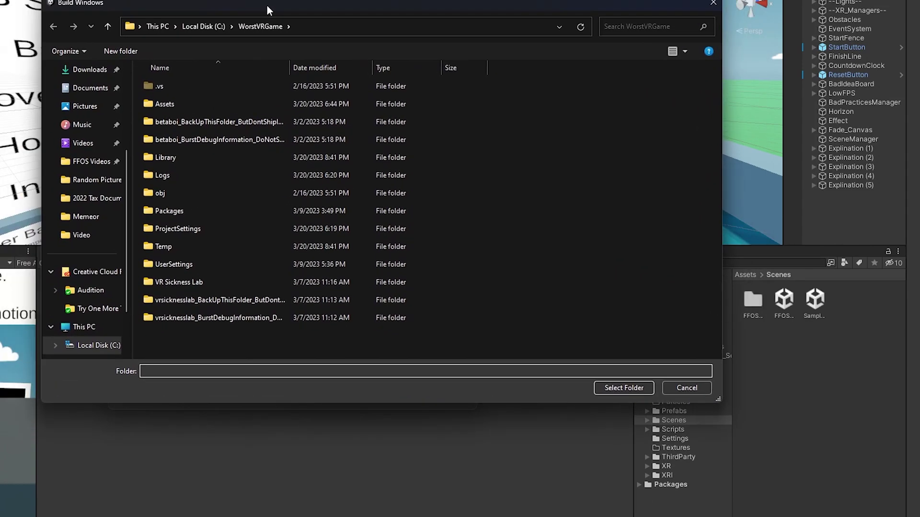
{"action": "right_click", "coordinate": [194, 322]}
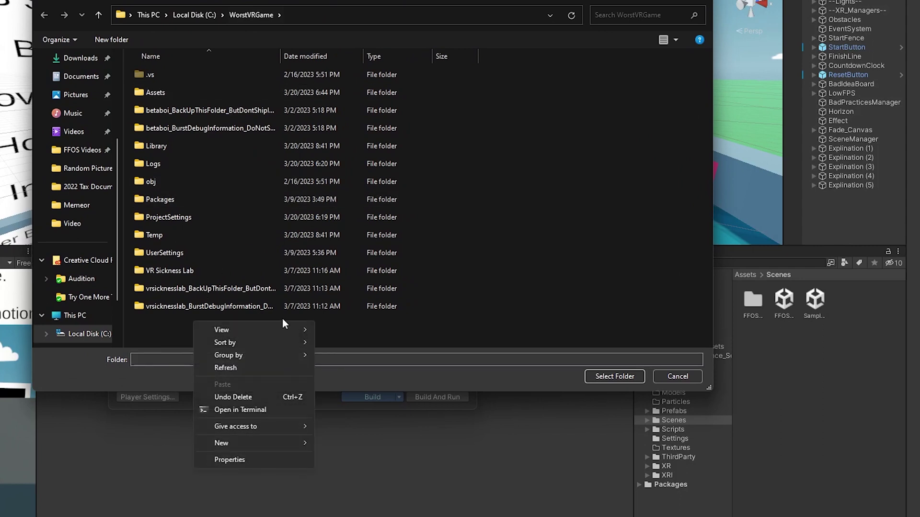
{"action": "mouse_move", "coordinate": [298, 438]}
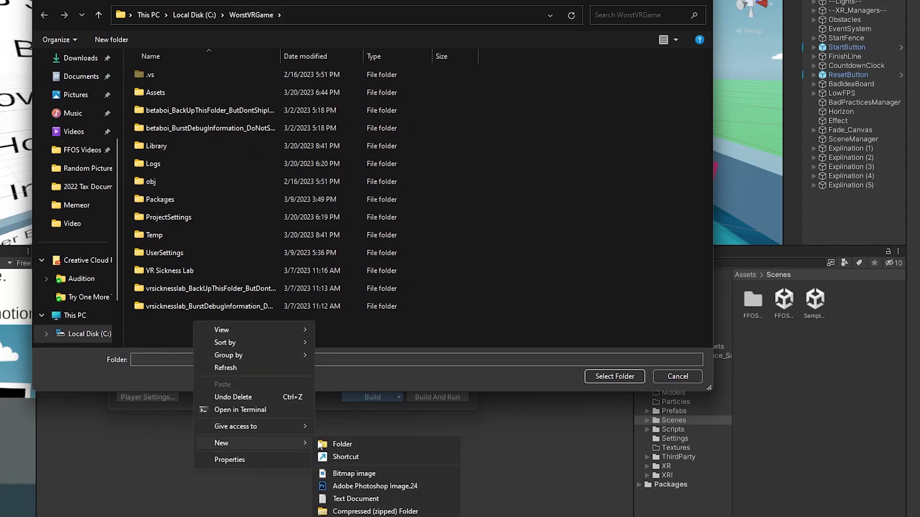
{"action": "left_click", "coordinate": [332, 443]}
{"action": "type", "text": "Build"}
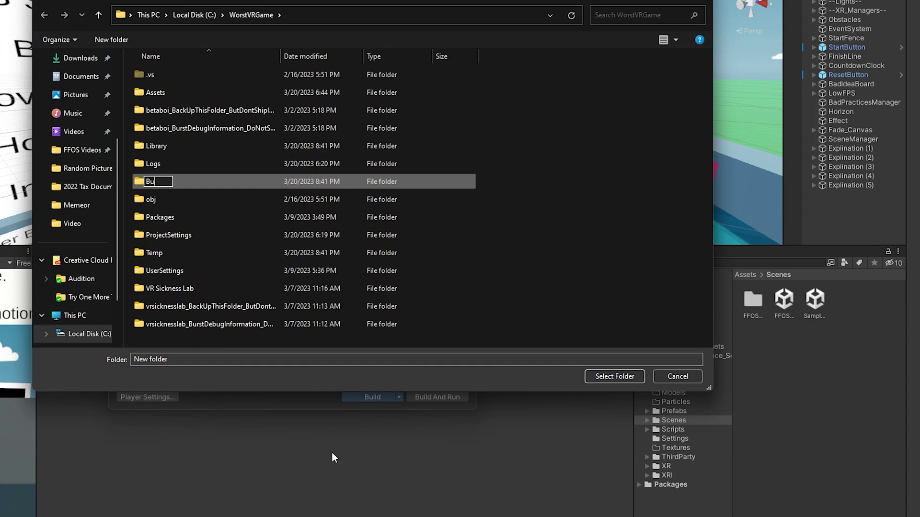
{"action": "key", "text": "Return"}
- Create a PC Build folder inside the Build folder and build the Windows version into it
{"action": "double_click", "coordinate": [160, 144]}
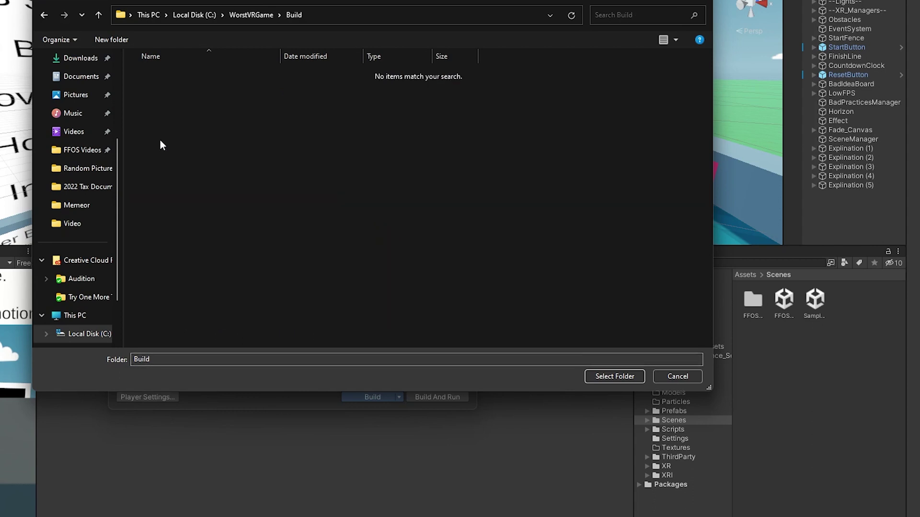
{"action": "right_click", "coordinate": [174, 133]}
{"action": "mouse_move", "coordinate": [276, 255]}
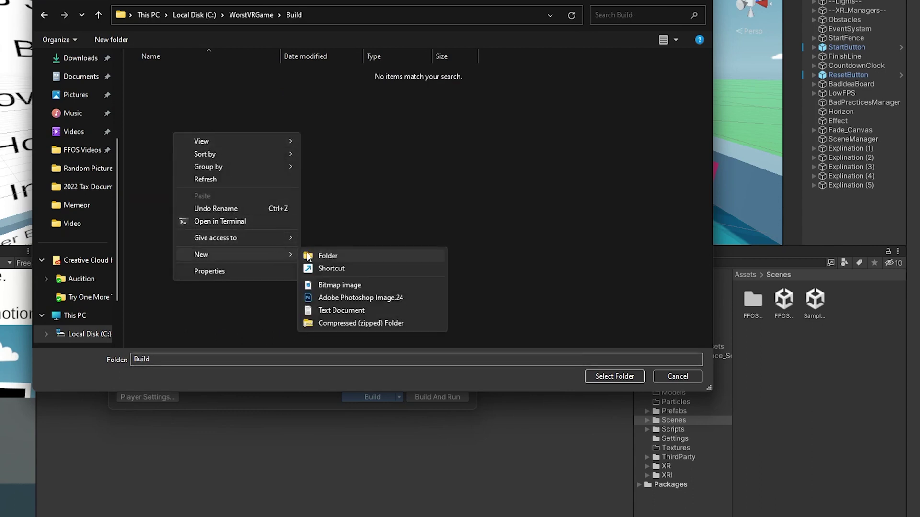
{"action": "left_click", "coordinate": [316, 255]}
{"action": "type", "text": "PC Build"}
{"action": "key", "text": "Return"}
{"action": "left_click", "coordinate": [615, 378]}
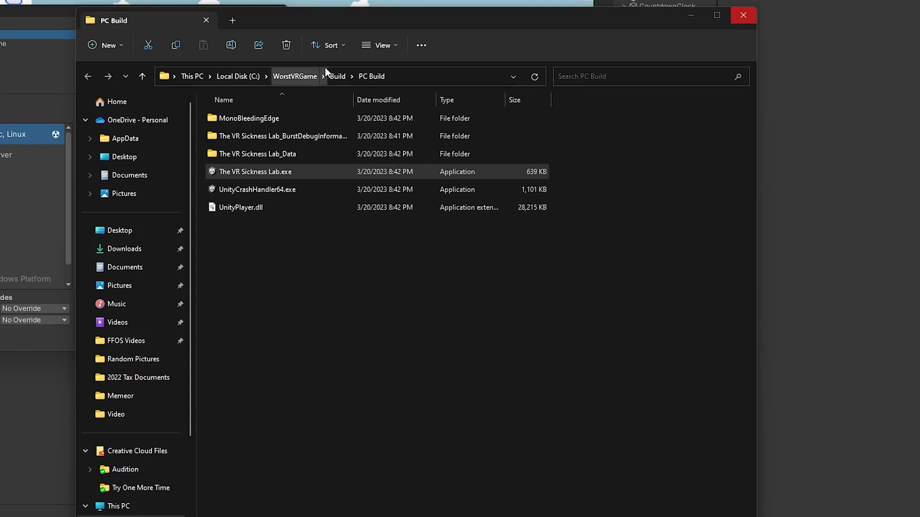
- Compress all the files and folders in the PC Build folder into a zip file named VRSicknessLabPCBuild
{"action": "left_click", "coordinate": [338, 76]}
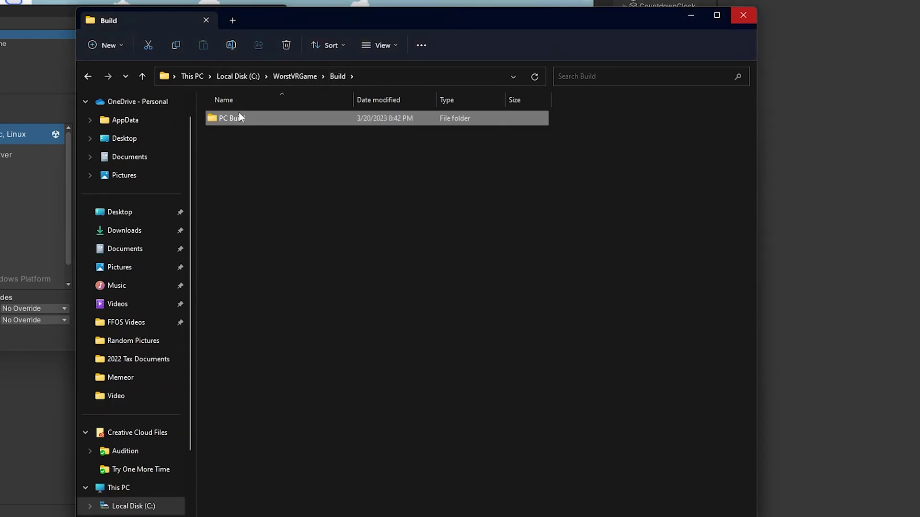
{"action": "double_click", "coordinate": [239, 116]}
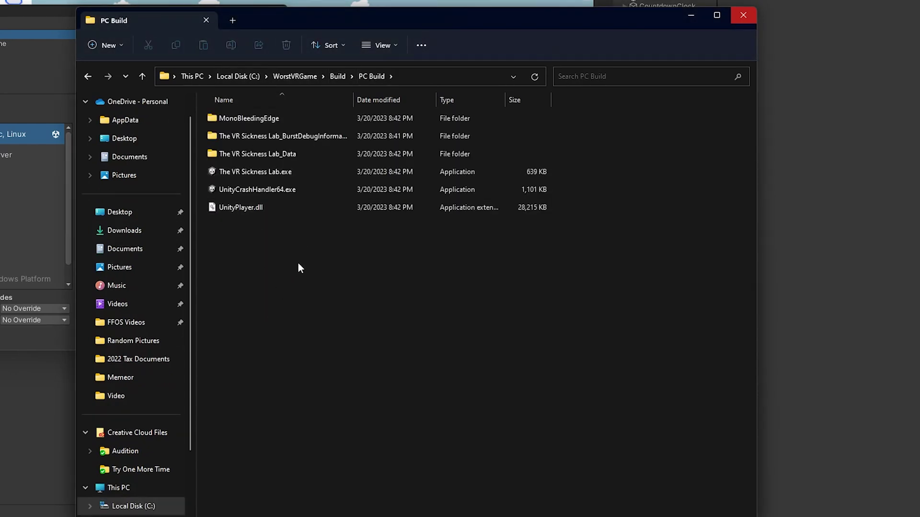
{"action": "left_click_drag", "start_coordinate": [348, 260], "coordinate": [232, 119]}
{"action": "right_click", "coordinate": [238, 123]}
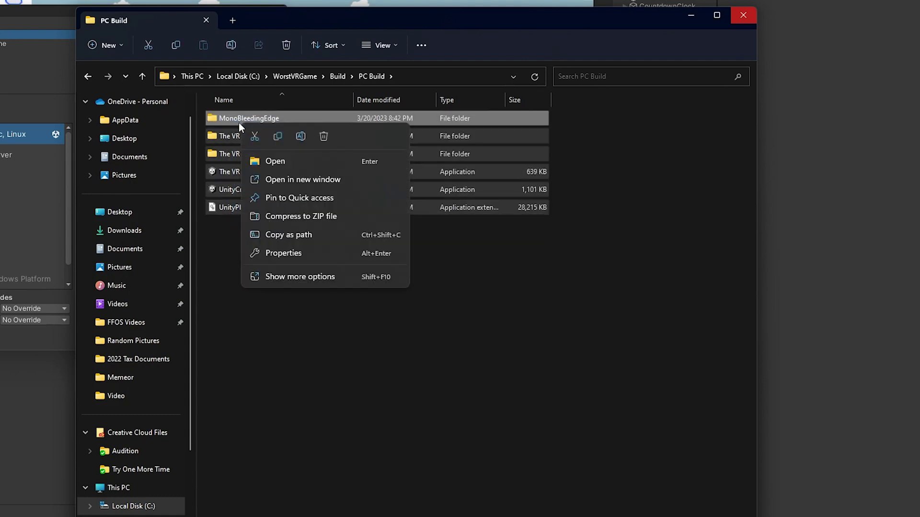
{"action": "left_click", "coordinate": [338, 223]}
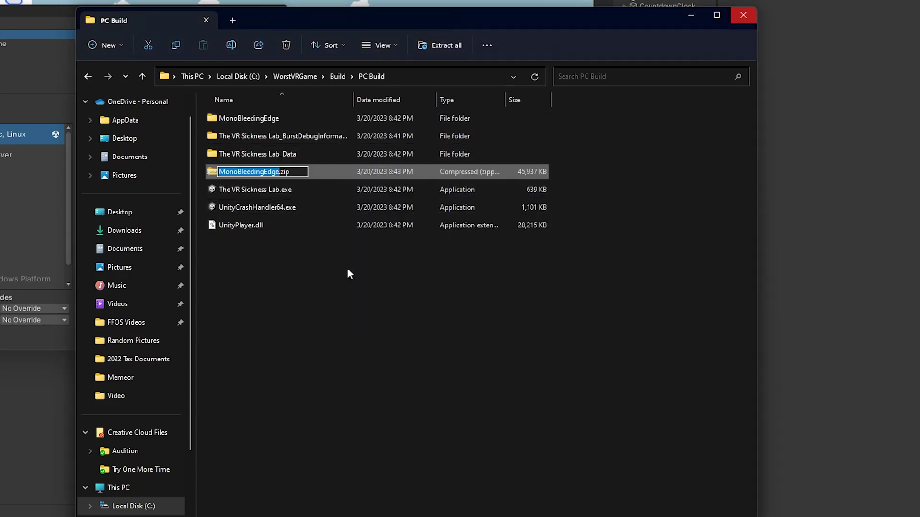
{"action": "type", "text": "VRSicknes"}
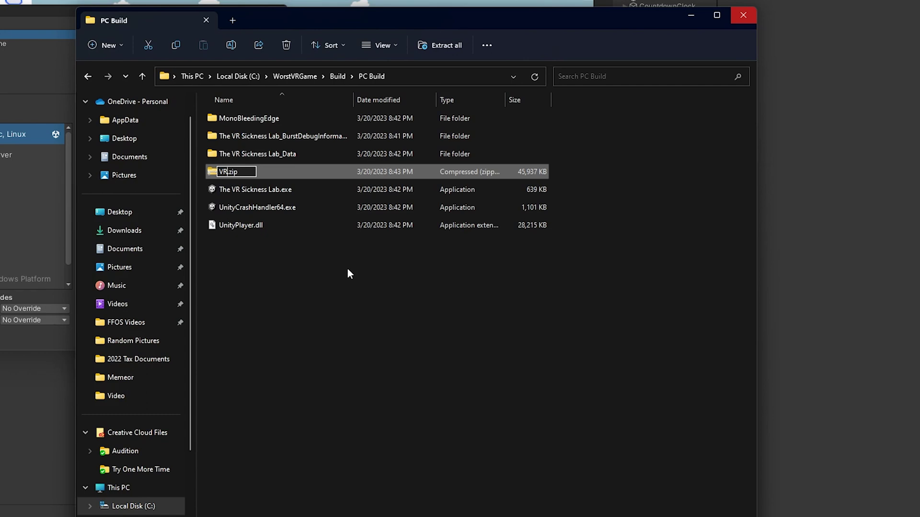
{"action": "type", "text": "sLabPCBuild"}
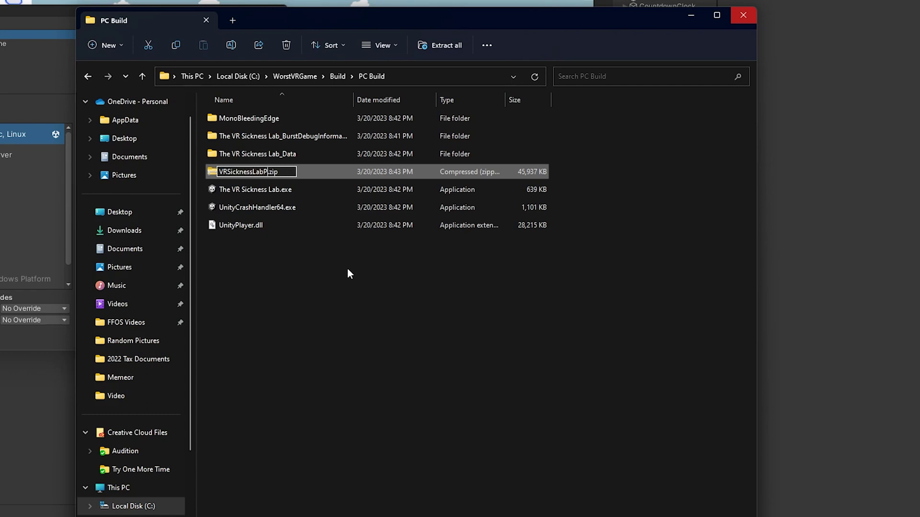
{"action": "left_click", "coordinate": [347, 268]}
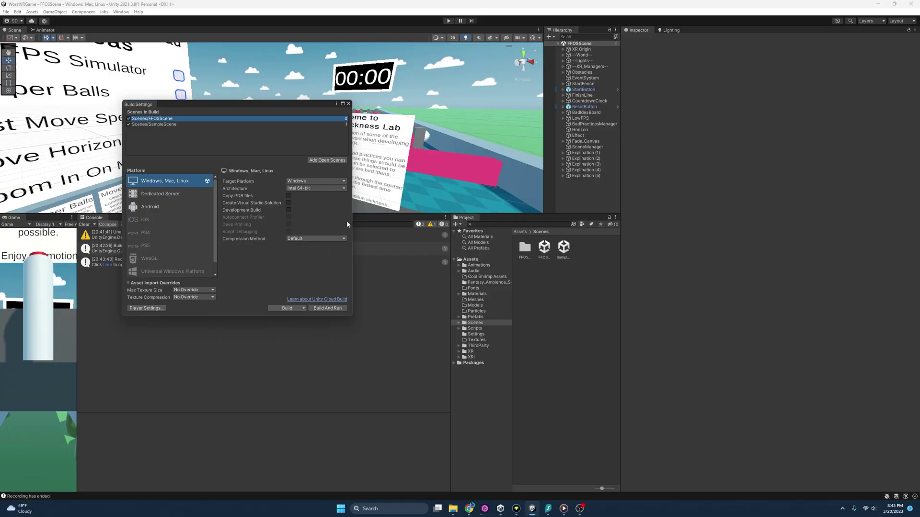
- Back in Unity, switch the build platform to Android and check the texture compression options, keeping ASTC
{"action": "left_click", "coordinate": [146, 207]}
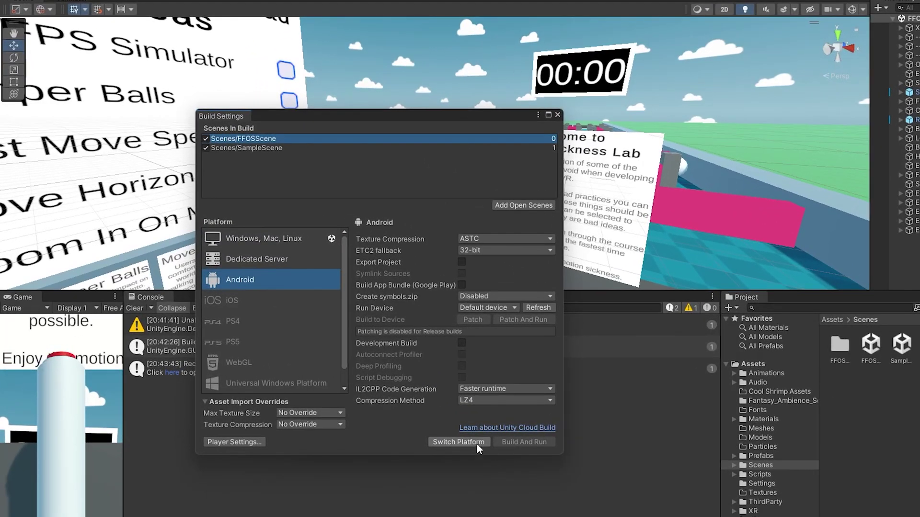
{"action": "left_click", "coordinate": [472, 442]}
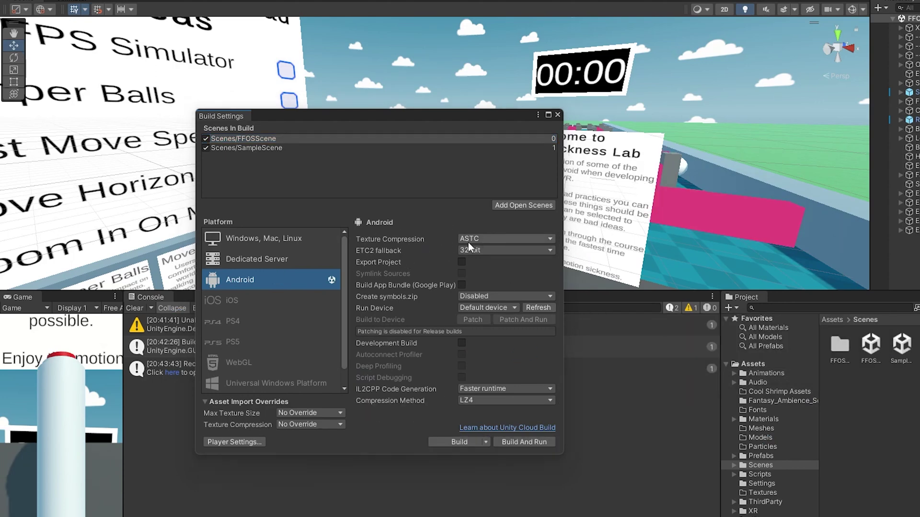
{"action": "left_click", "coordinate": [480, 238]}
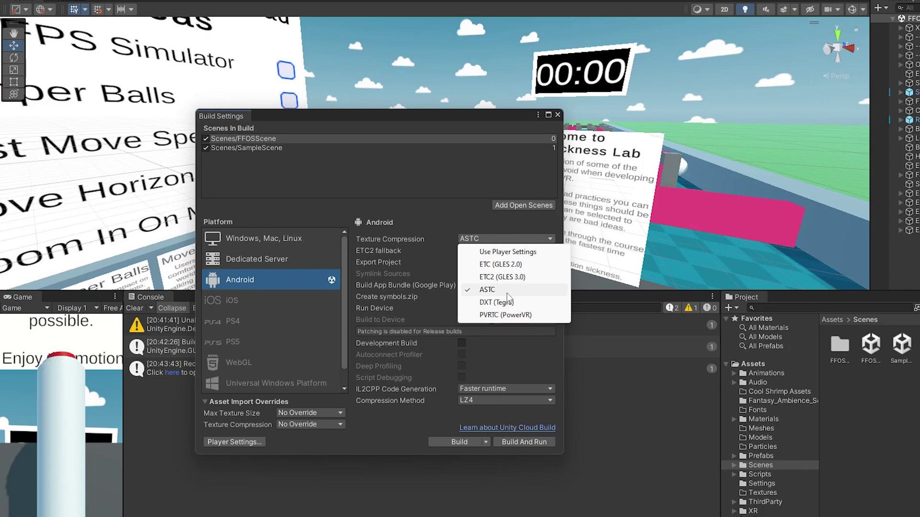
{"action": "left_click", "coordinate": [454, 221]}
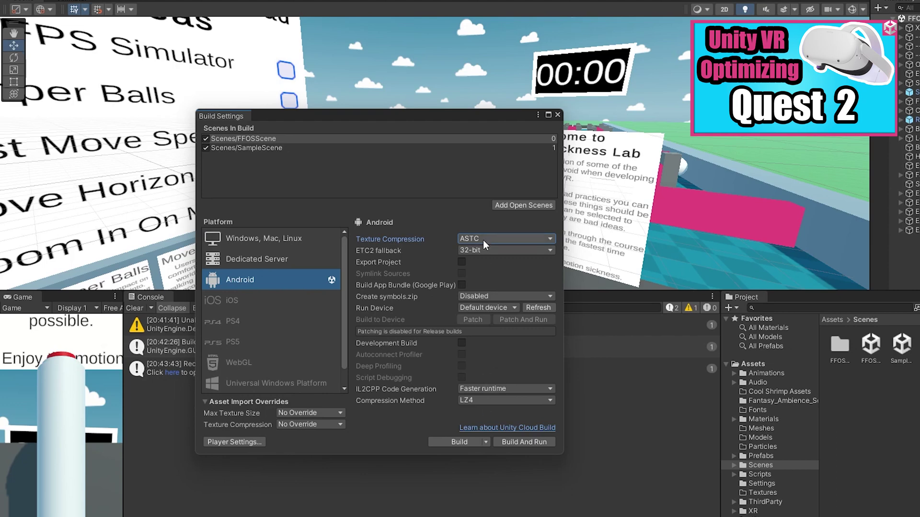
- Start the Android build and create a folder named Android Build inside the project's Build folder
{"action": "left_click", "coordinate": [459, 442]}
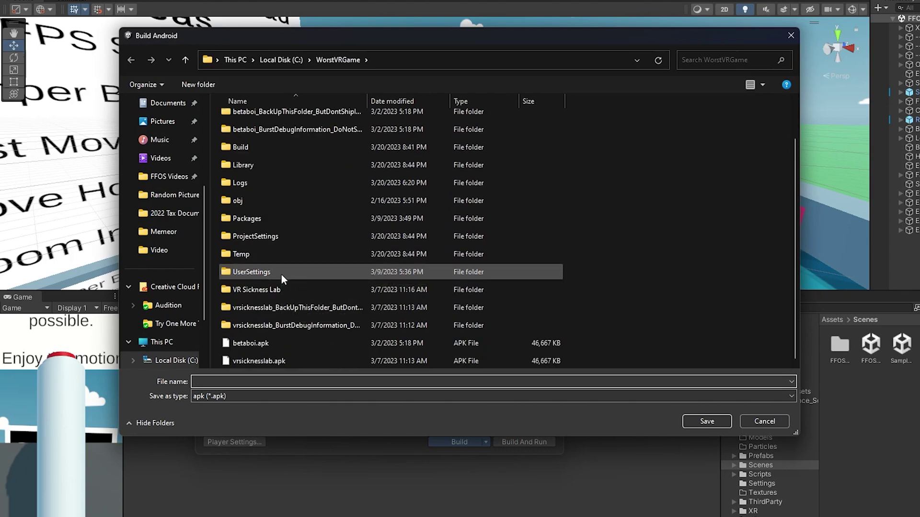
{"action": "scroll", "coordinate": [278, 202], "scroll_direction": "up", "scroll_amount": 1}
{"action": "double_click", "coordinate": [276, 181]}
{"action": "right_click", "coordinate": [274, 174]}
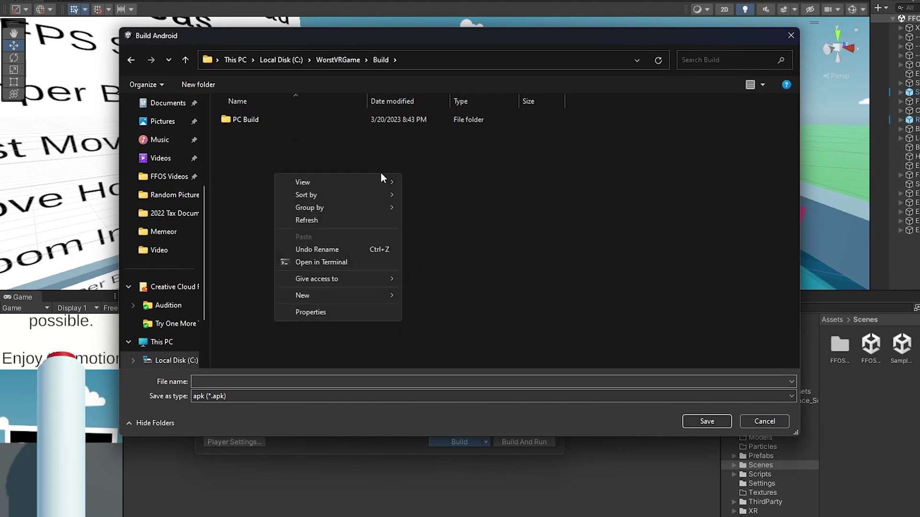
{"action": "mouse_move", "coordinate": [350, 293]}
{"action": "left_click", "coordinate": [423, 293]}
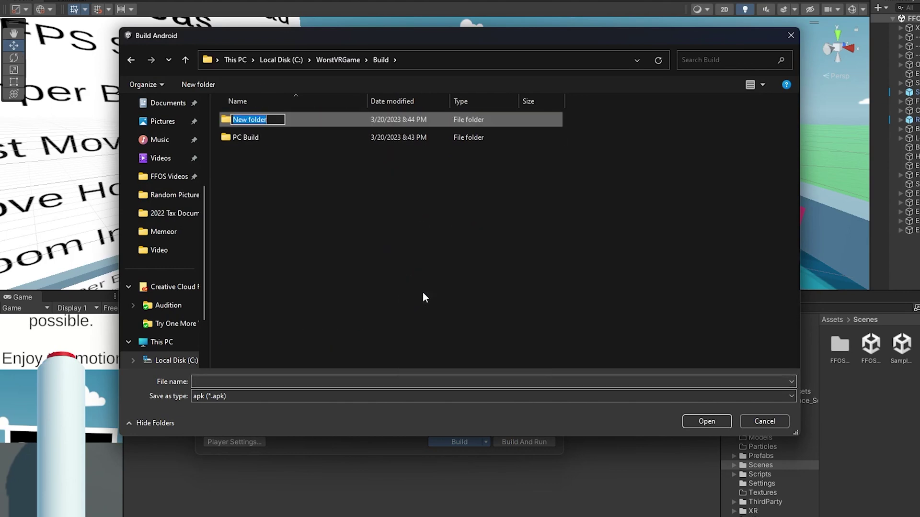
{"action": "type", "text": "Android Build"}
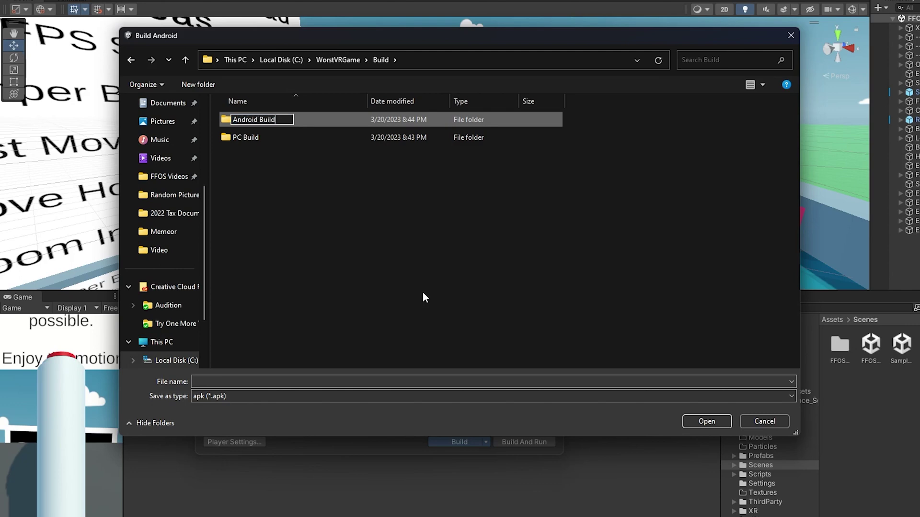
{"action": "key", "text": "Return"}
- Build the Android APK into the Android Build folder under the file name VRSicknessLabQuestBuild
{"action": "left_click", "coordinate": [696, 419]}
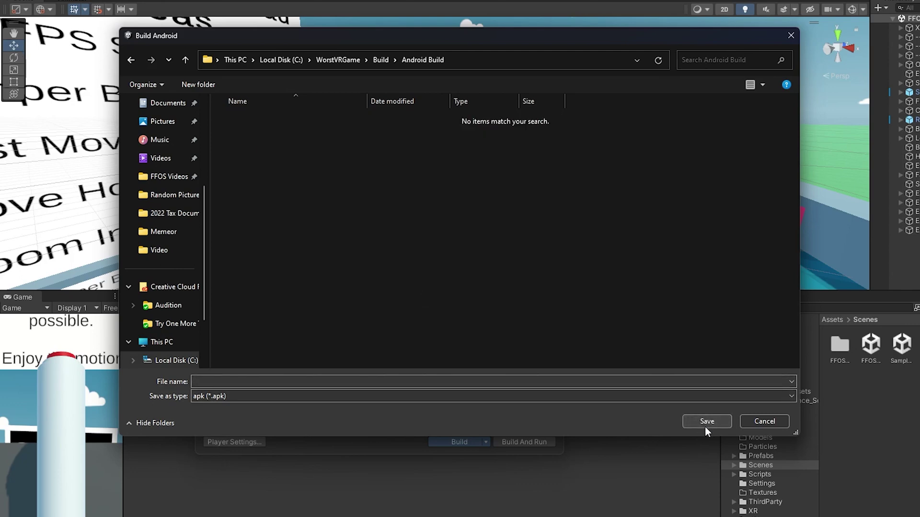
{"action": "left_click", "coordinate": [547, 379]}
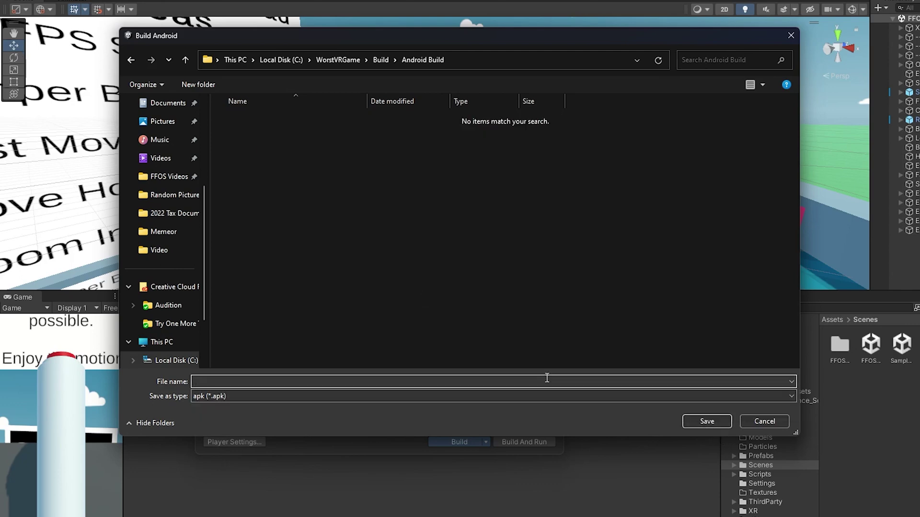
{"action": "type", "text": "VRSicknessLabQuestBuild"}
{"action": "key", "text": "Return"}
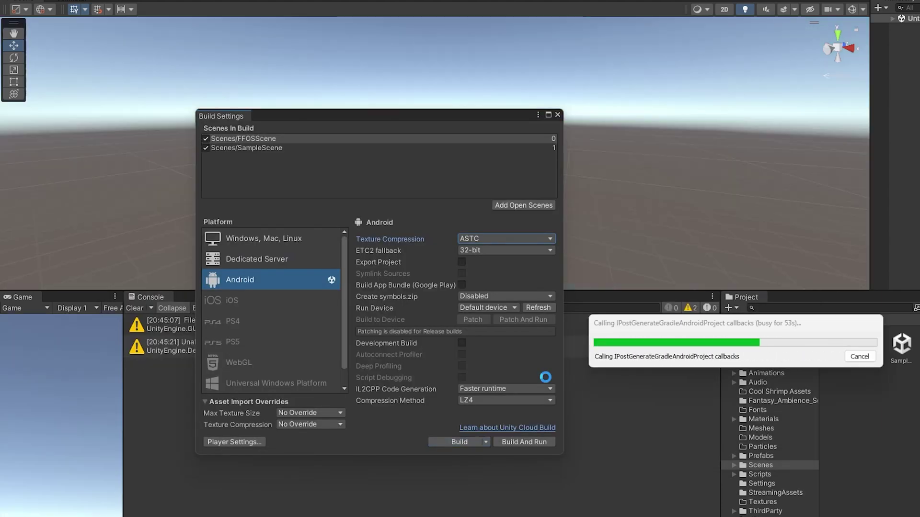
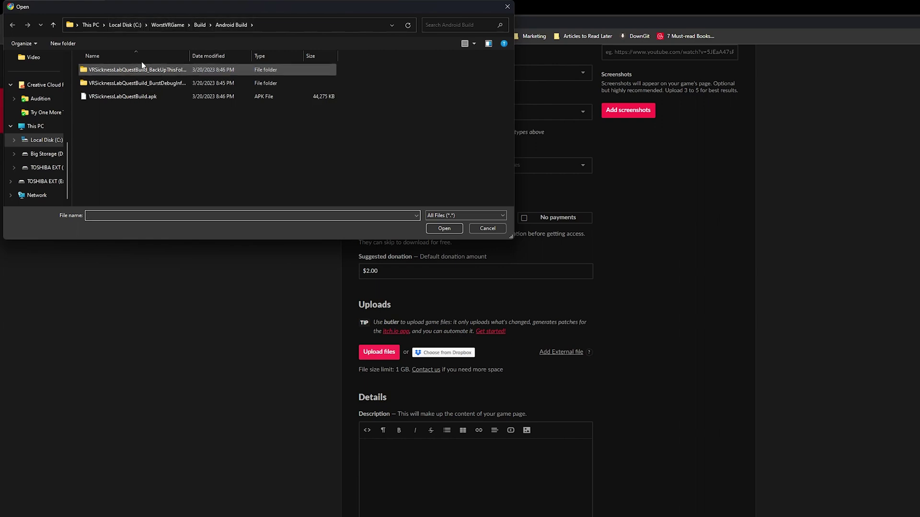
- Upload VRSicknessLabQuestBuild.apk from the Android Build folder to the itch.io project and mark it as an Android executable
{"action": "left_click", "coordinate": [180, 97]}
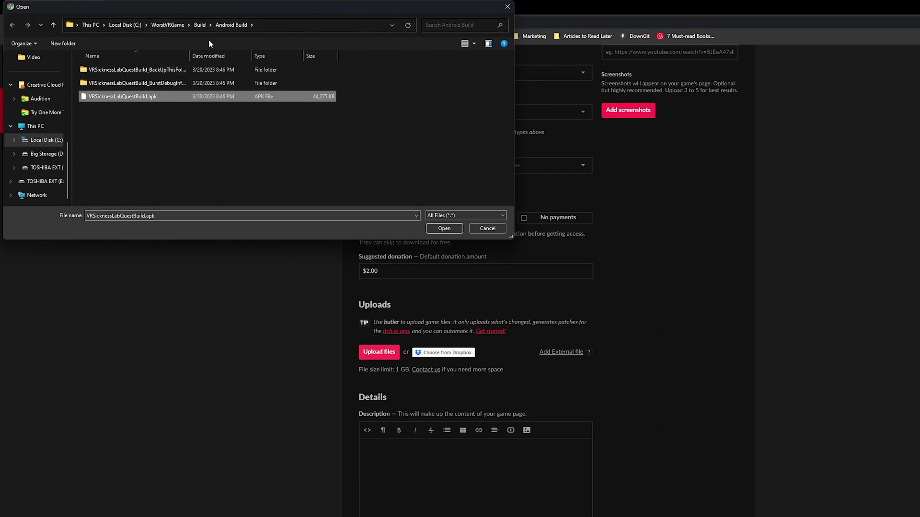
{"action": "left_click", "coordinate": [436, 228]}
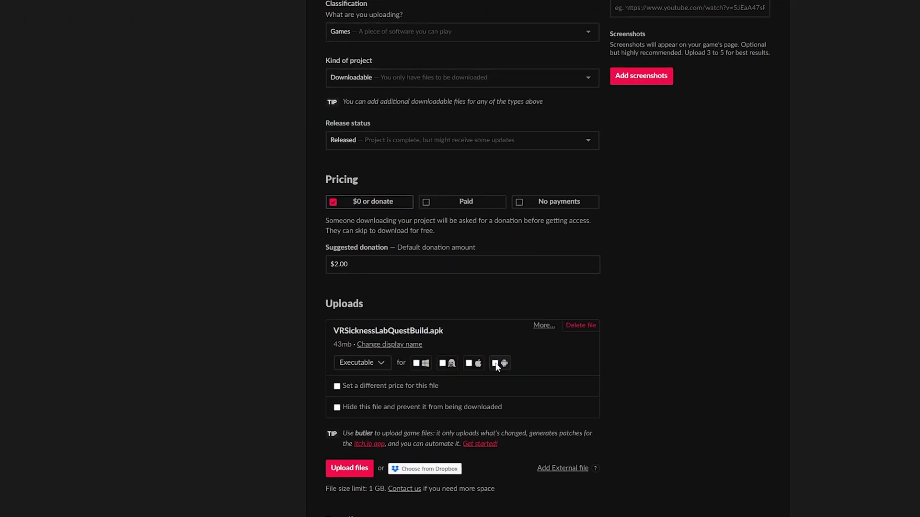
{"action": "left_click", "coordinate": [495, 364]}
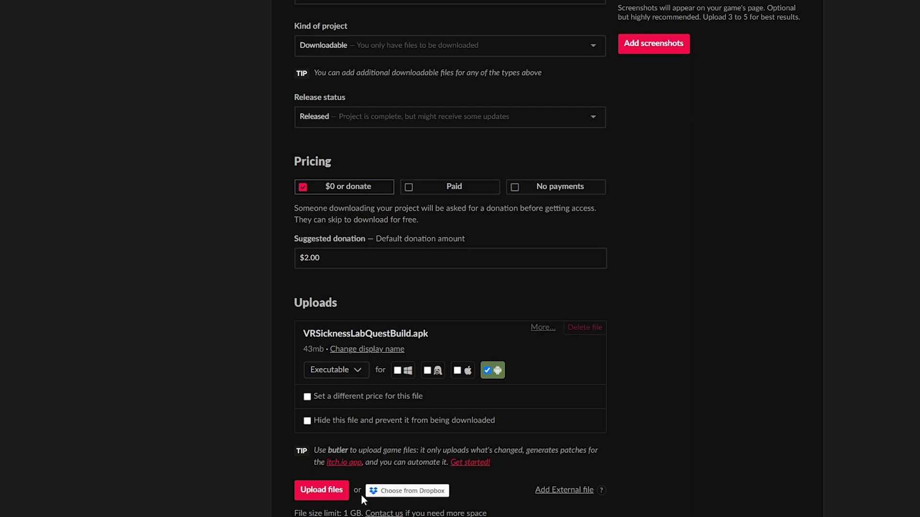
- Upload VRSicknessLabPCBuild.zip from the PC Build folder to the project and mark it as a Windows executable
{"action": "left_click", "coordinate": [338, 494]}
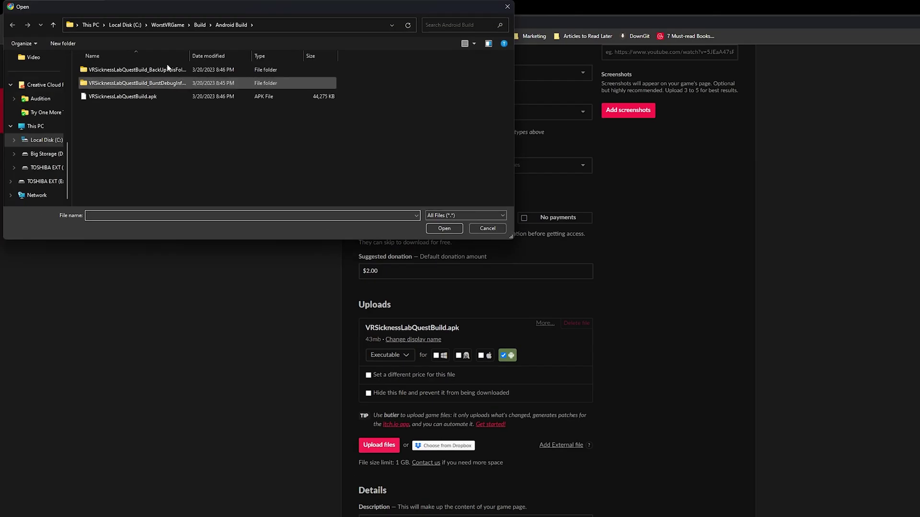
{"action": "left_click", "coordinate": [200, 24]}
{"action": "double_click", "coordinate": [125, 82]}
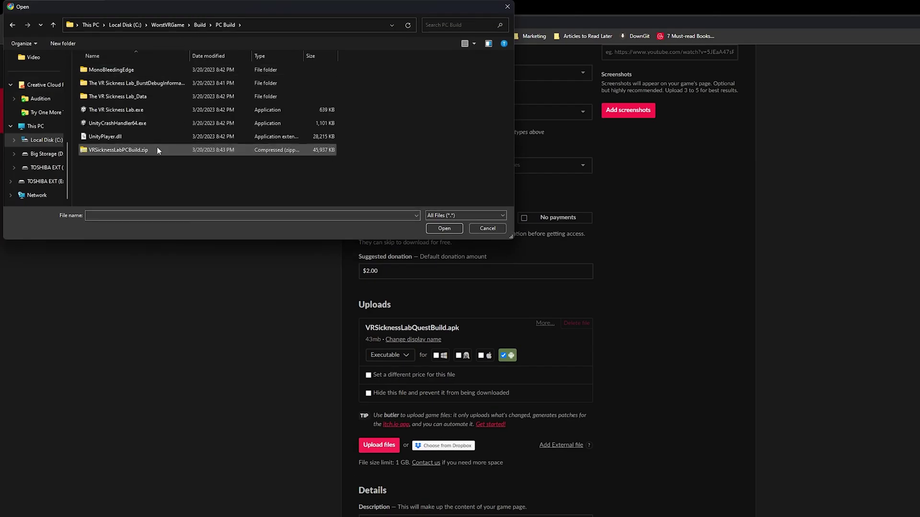
{"action": "left_click", "coordinate": [143, 150]}
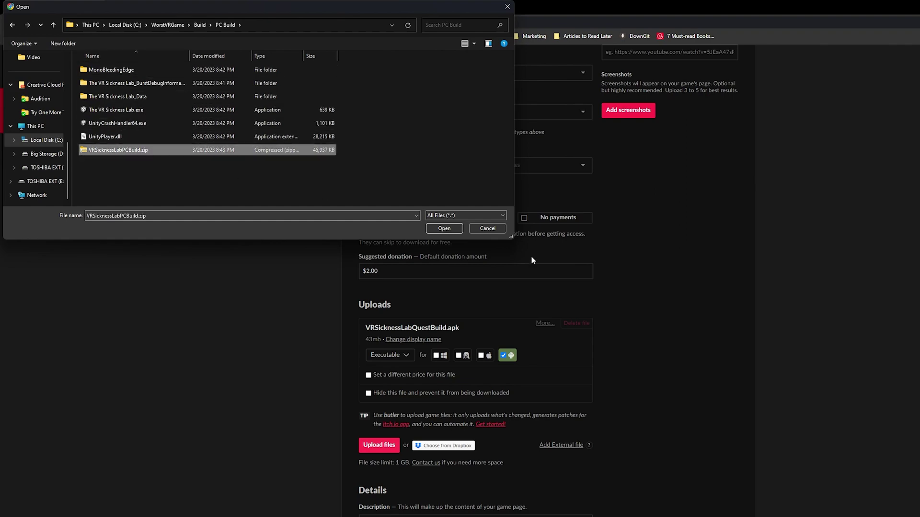
{"action": "left_click", "coordinate": [444, 228]}
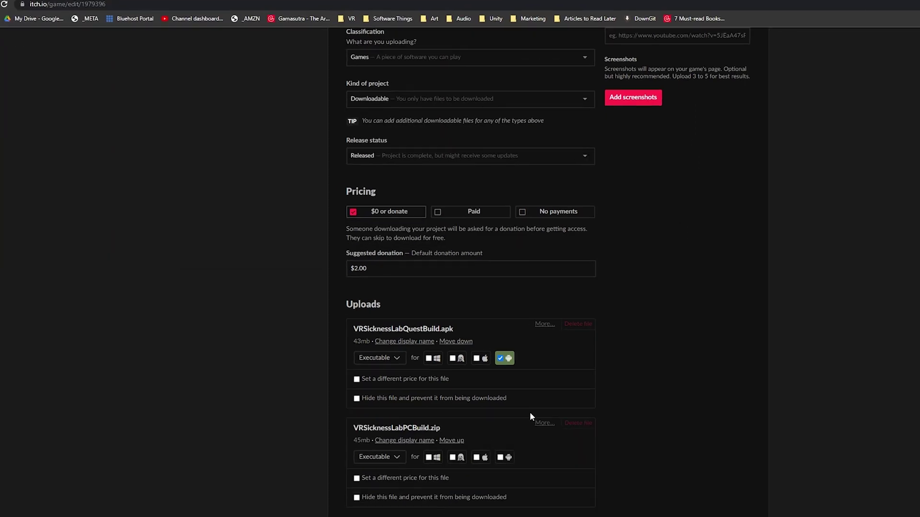
{"action": "left_click", "coordinate": [406, 484]}
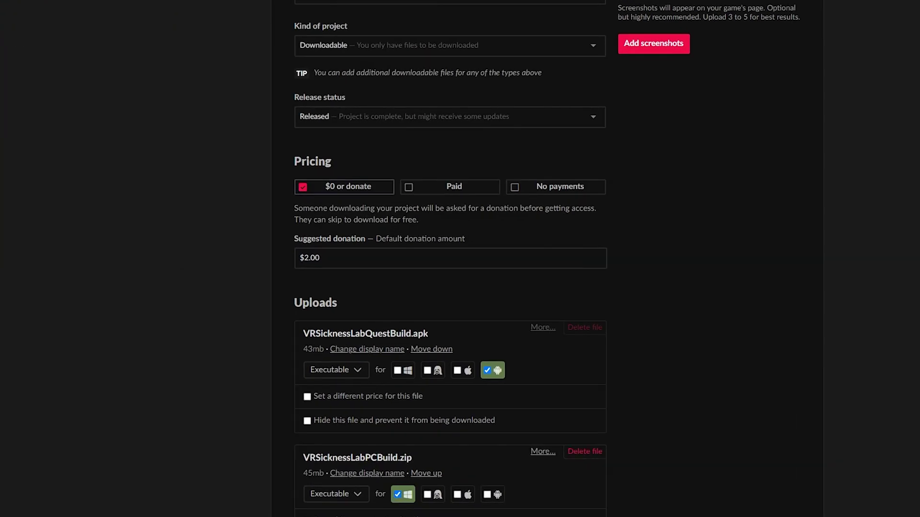
{"action": "scroll", "coordinate": [405, 489], "scroll_direction": "down", "scroll_amount": 8}
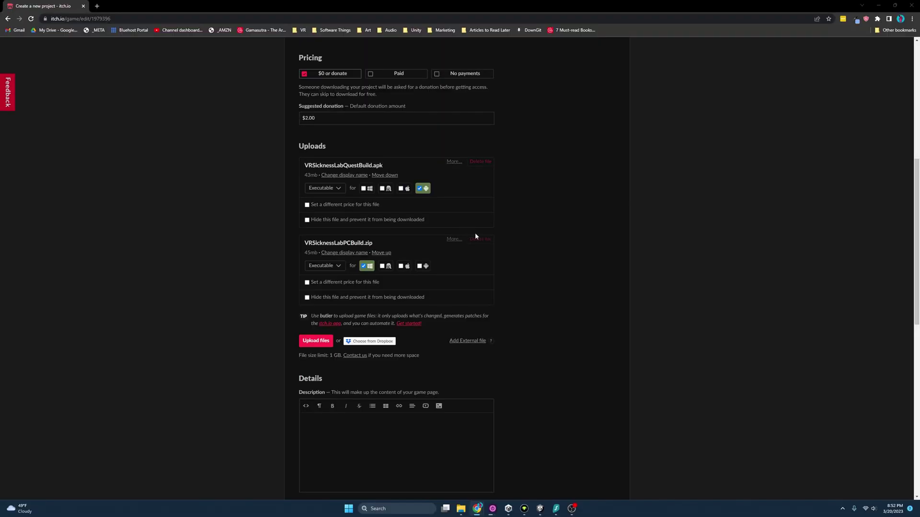
{"action": "scroll", "coordinate": [288, 341], "scroll_direction": "down", "scroll_amount": 2}
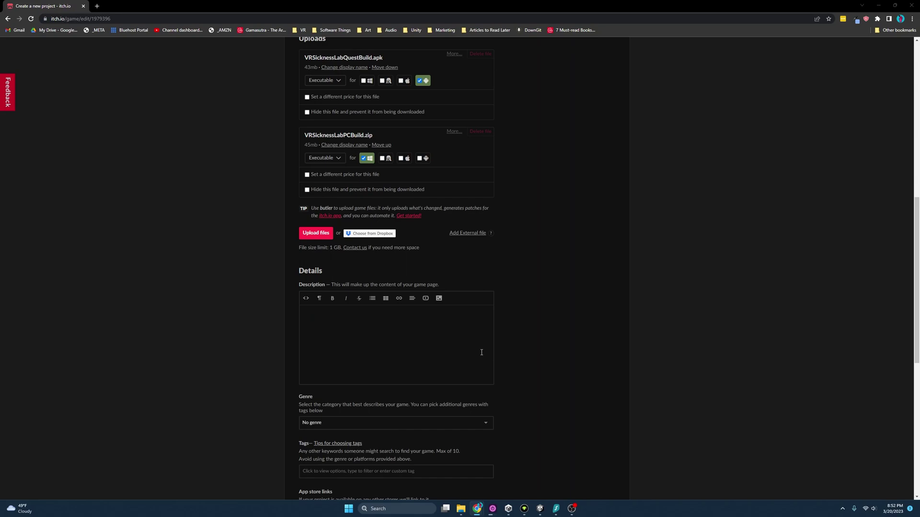
{"action": "scroll", "coordinate": [479, 353], "scroll_direction": "up", "scroll_amount": 9}
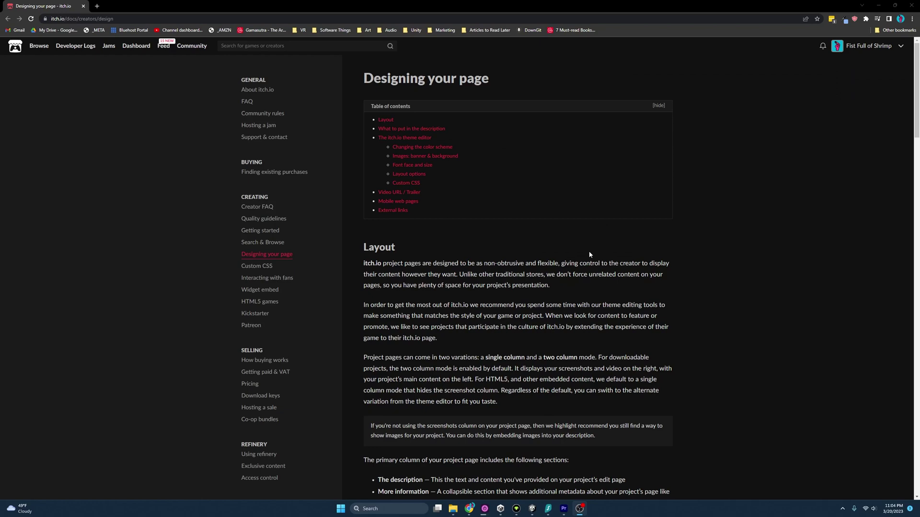
- Examine the layout and styling of the Bit Pit and Tanks of Freedom itch.io pages as design inspiration
{"action": "middle_click", "coordinate": [650, 292]}
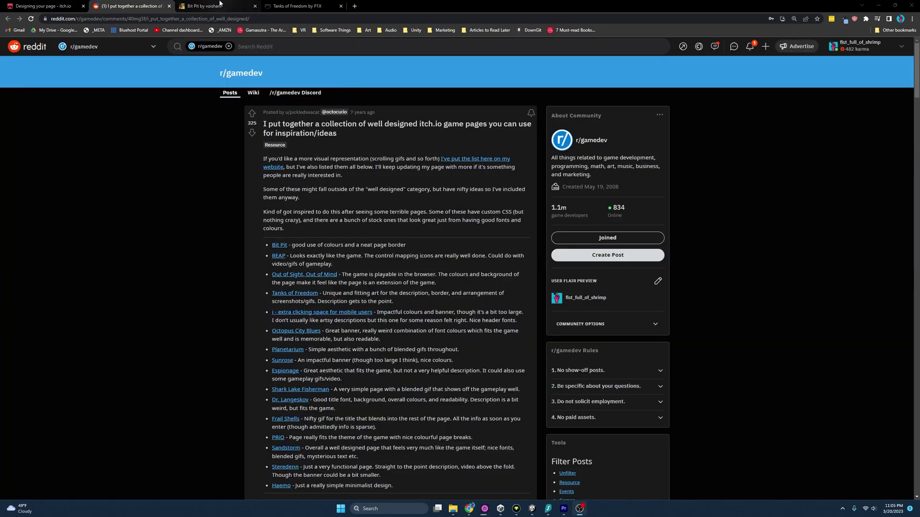
{"action": "left_click", "coordinate": [206, 6]}
{"action": "scroll", "coordinate": [689, 237], "scroll_direction": "down", "scroll_amount": 3}
{"action": "scroll", "coordinate": [689, 237], "scroll_direction": "down", "scroll_amount": 4}
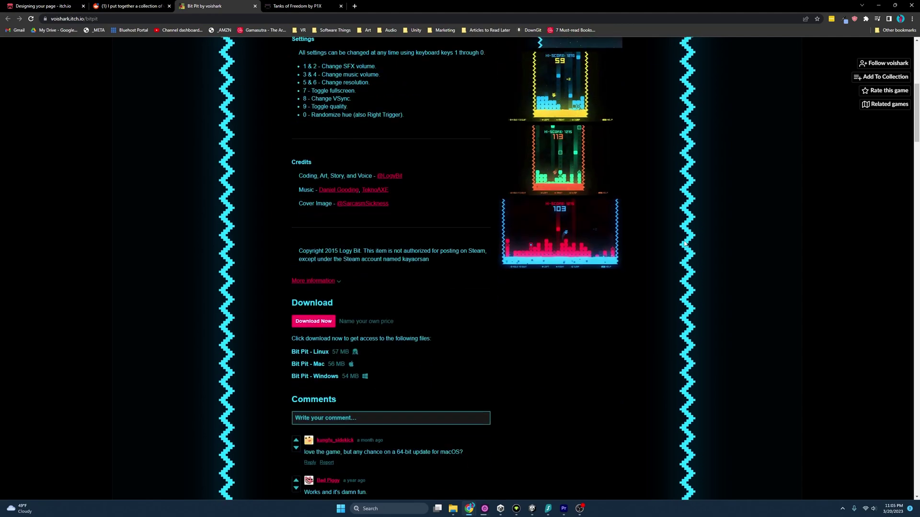
{"action": "scroll", "coordinate": [689, 237], "scroll_direction": "up", "scroll_amount": 8}
{"action": "left_click", "coordinate": [307, 6]}
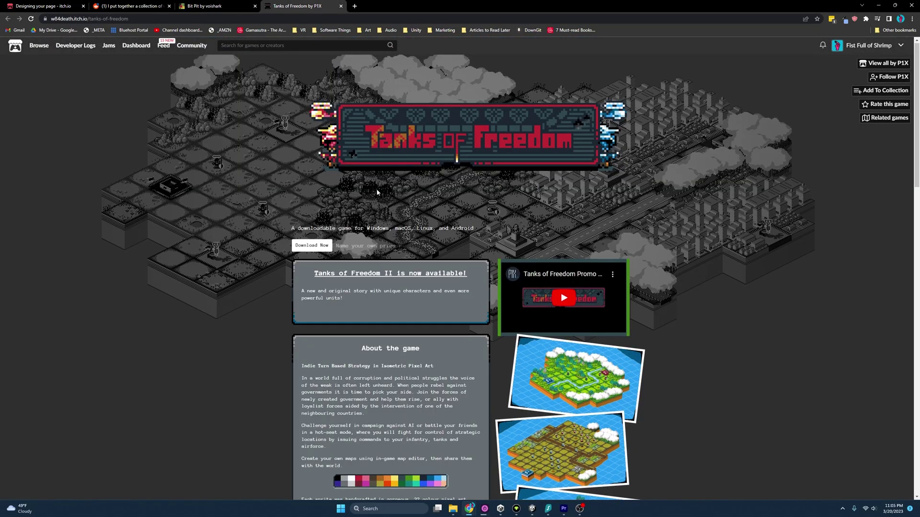
{"action": "scroll", "coordinate": [342, 138], "scroll_direction": "down", "scroll_amount": 7}
{"action": "scroll", "coordinate": [373, 199], "scroll_direction": "up", "scroll_amount": 5}
{"action": "scroll", "coordinate": [373, 202], "scroll_direction": "up", "scroll_amount": 3}
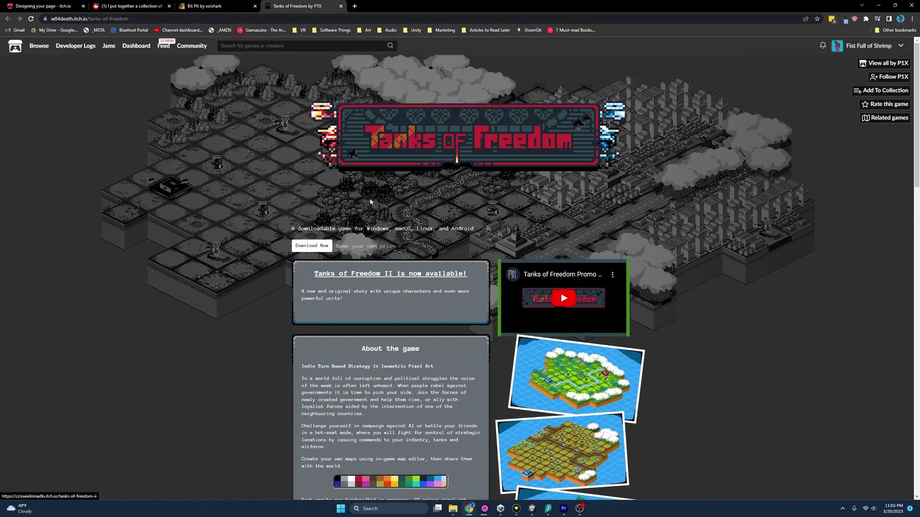